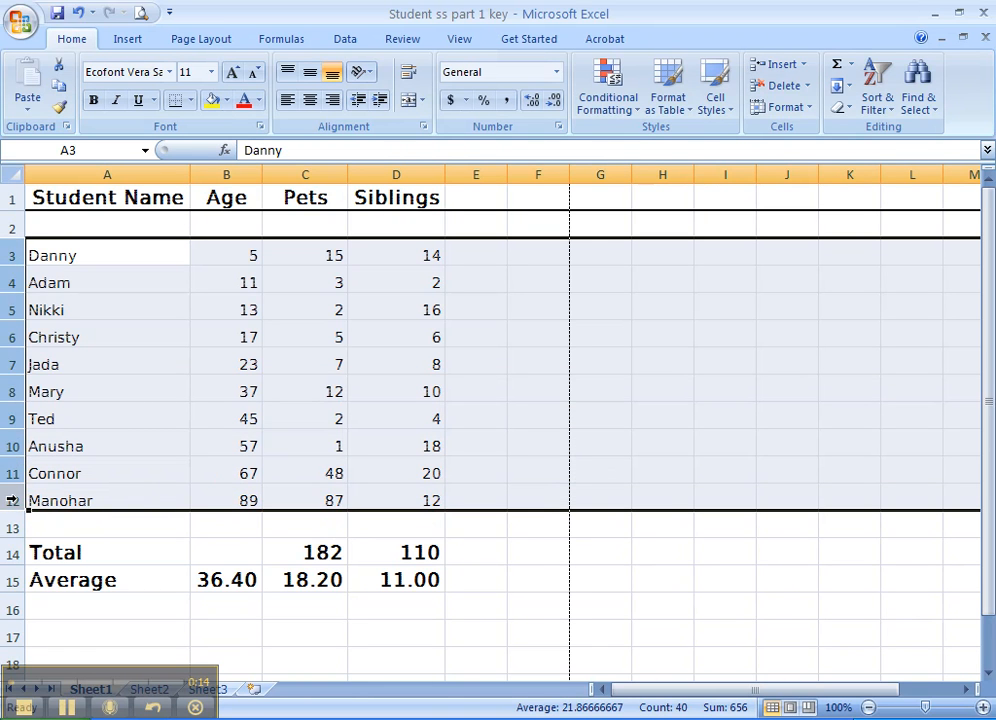
# - Sort the selected student rows 3 to 12 alphabetically from A to Z by student name
pyautogui.click(889, 113)
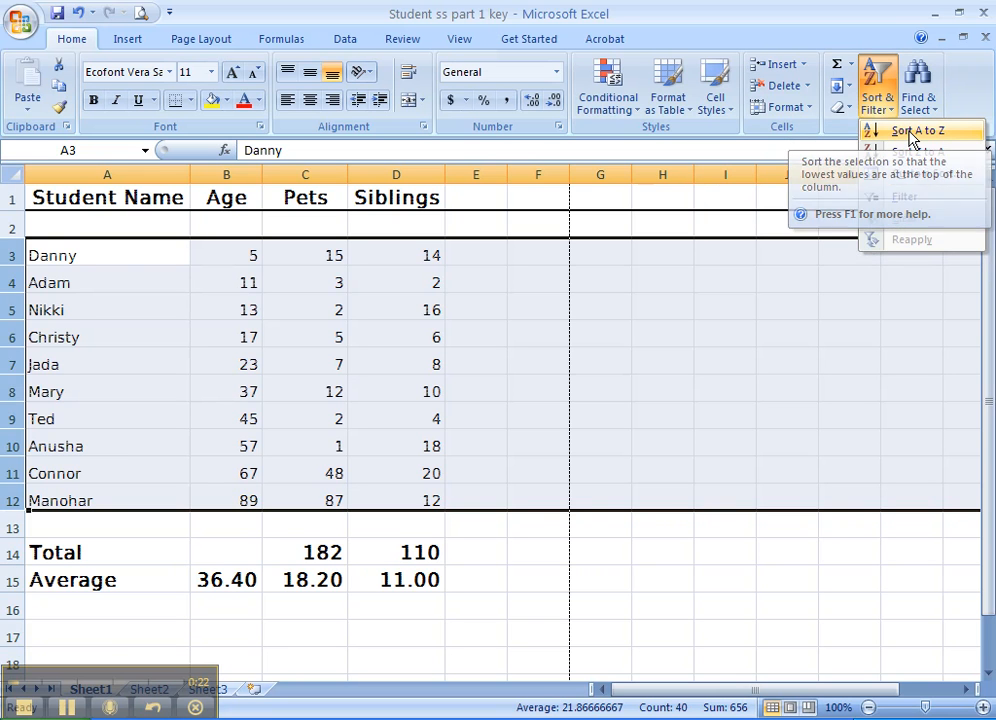
pyautogui.click(912, 139)
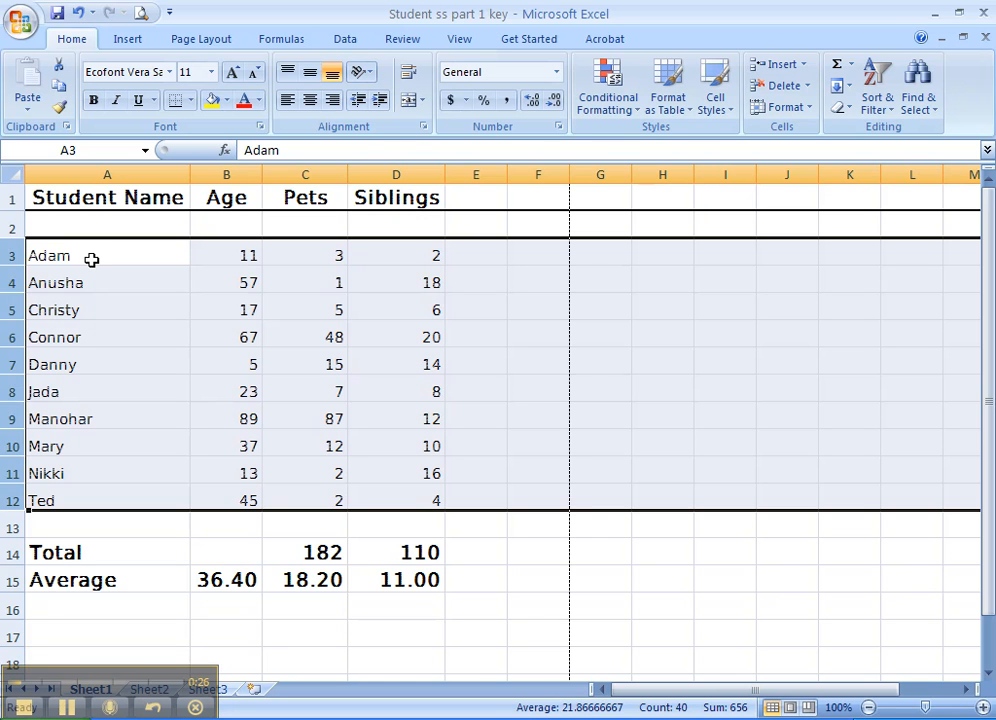
pyautogui.moveTo(91, 259); pyautogui.dragTo(120, 487)
# - Enter the label "Minimum" in cell A16, directly below Average
pyautogui.click(93, 606)
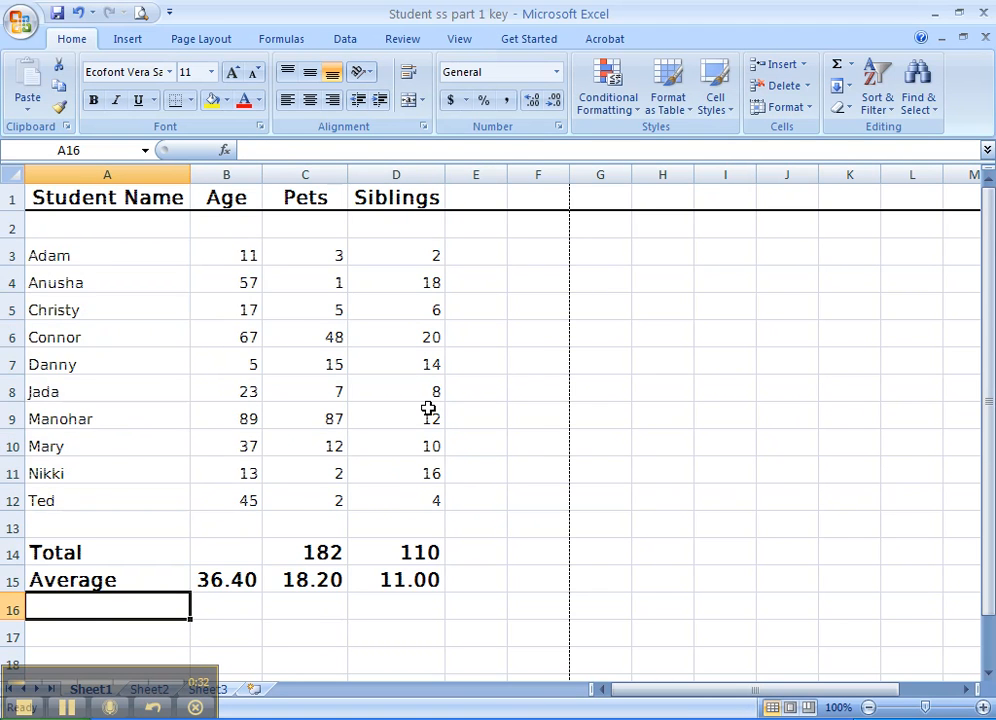
pyautogui.scroll(-1, 427, 408)
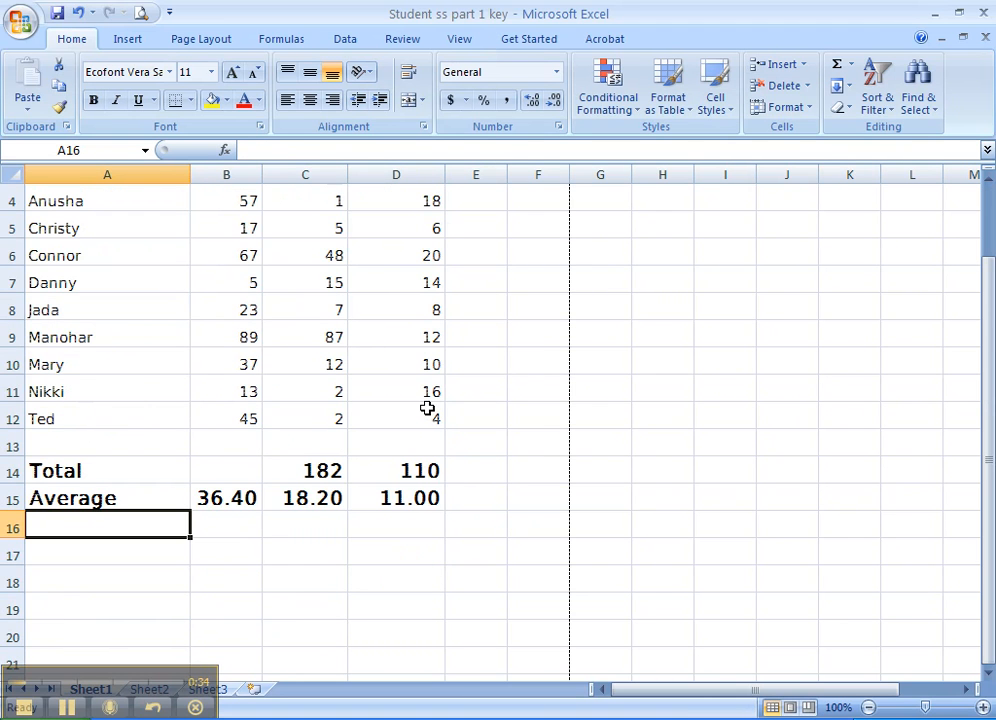
pyautogui.write('Minimum')
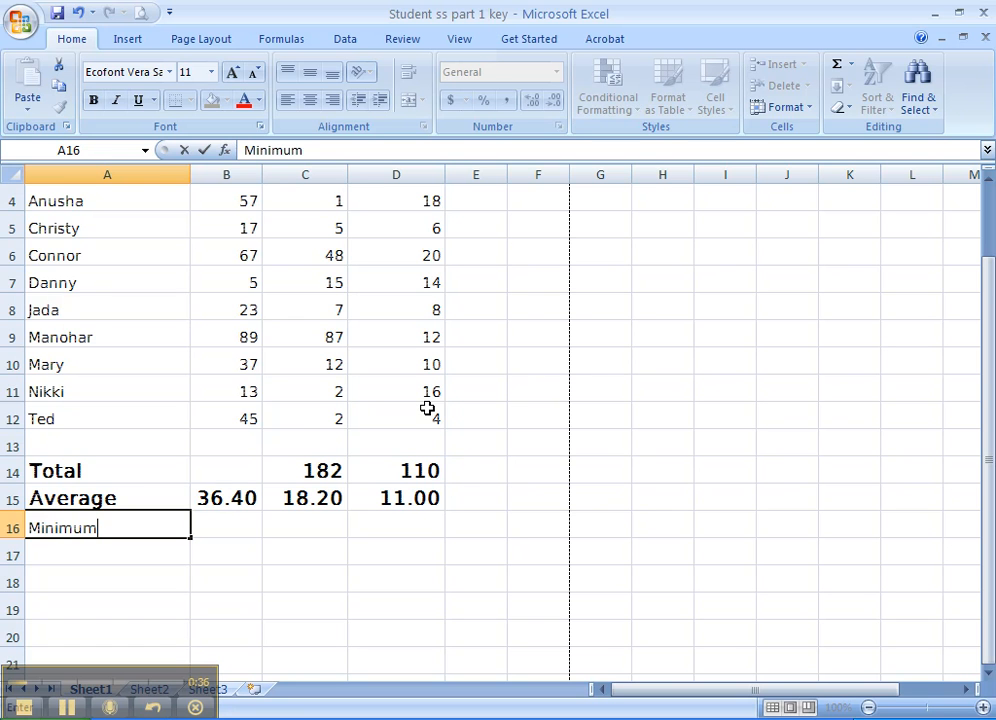
# - Calculate the minimum age in B16 with the Min function over B3:B12
pyautogui.click(224, 528)
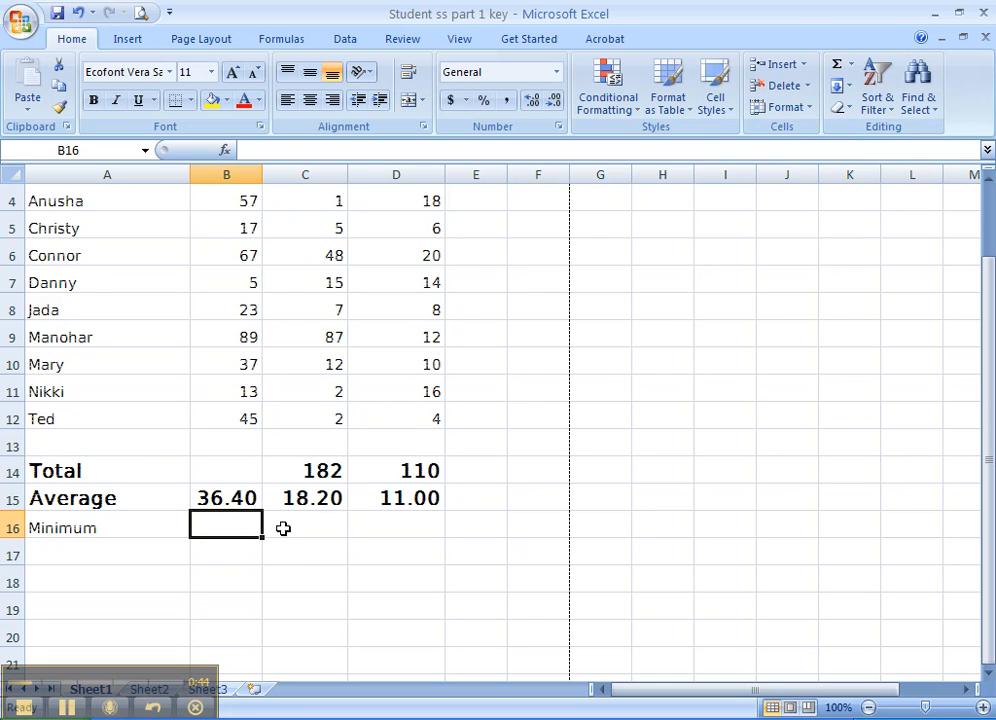
pyautogui.click(851, 68)
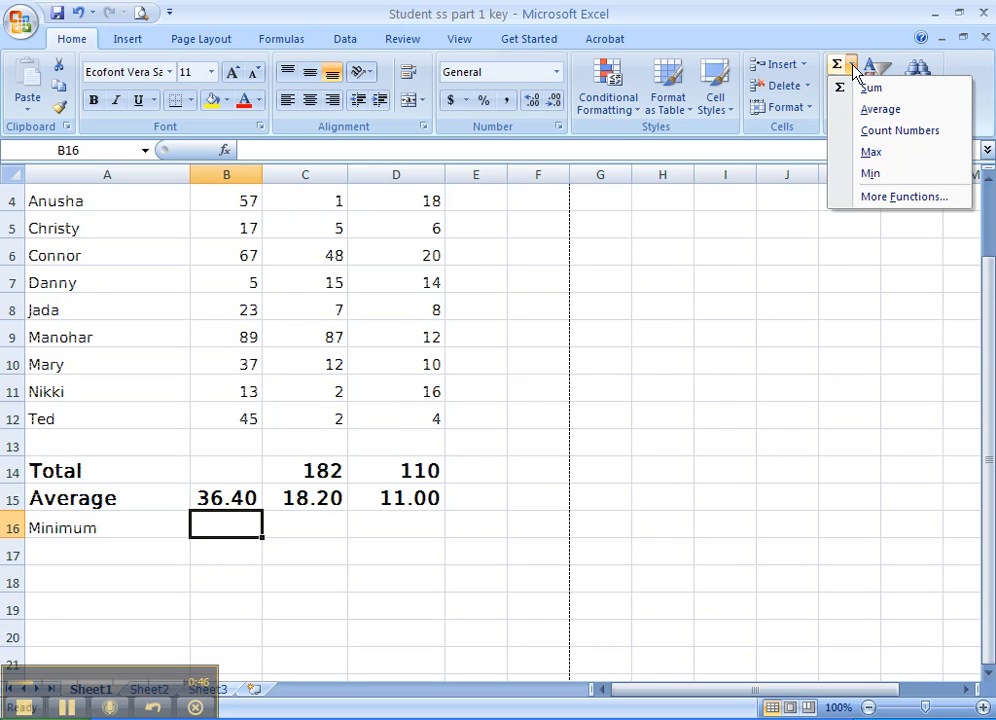
pyautogui.click(871, 174)
pyautogui.scroll(1, 253, 390)
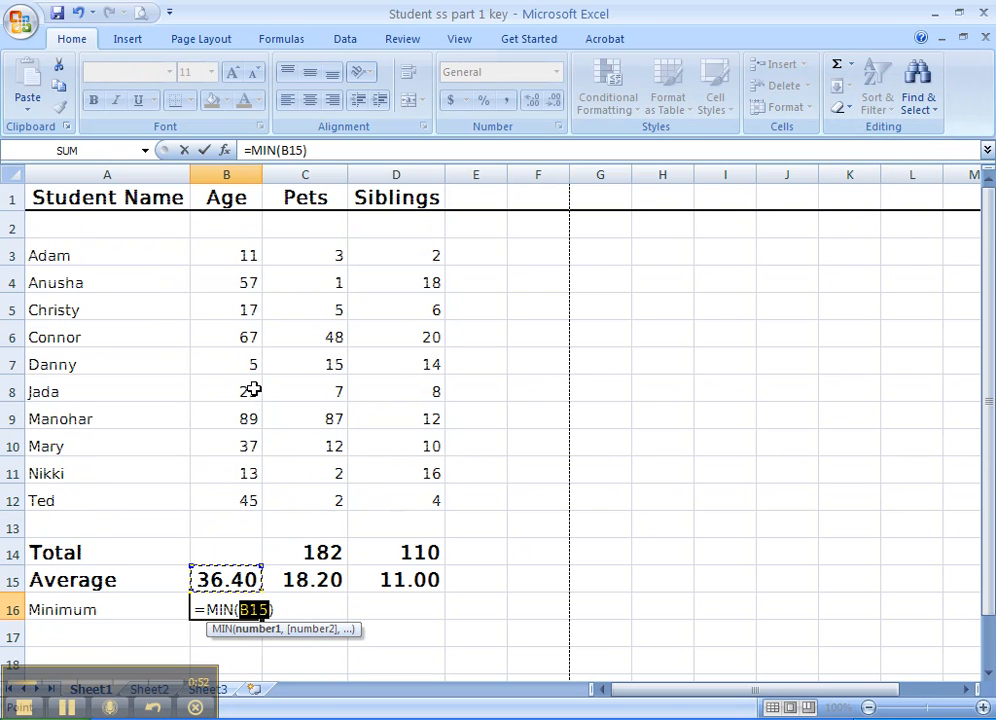
pyautogui.moveTo(236, 256); pyautogui.dragTo(240, 493)
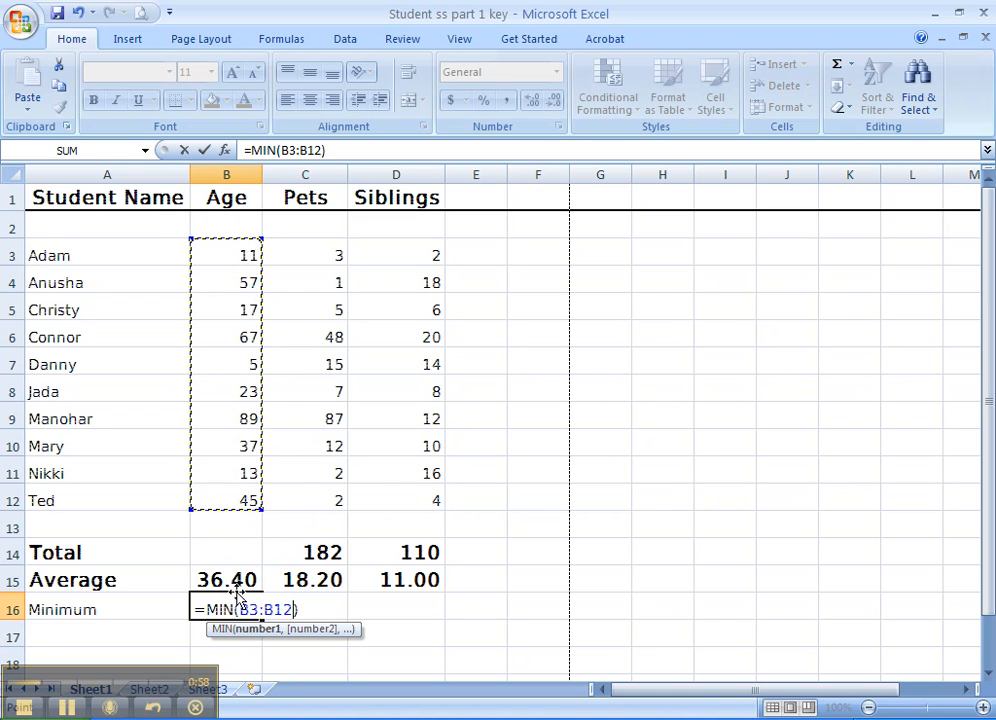
pyautogui.press('Return')
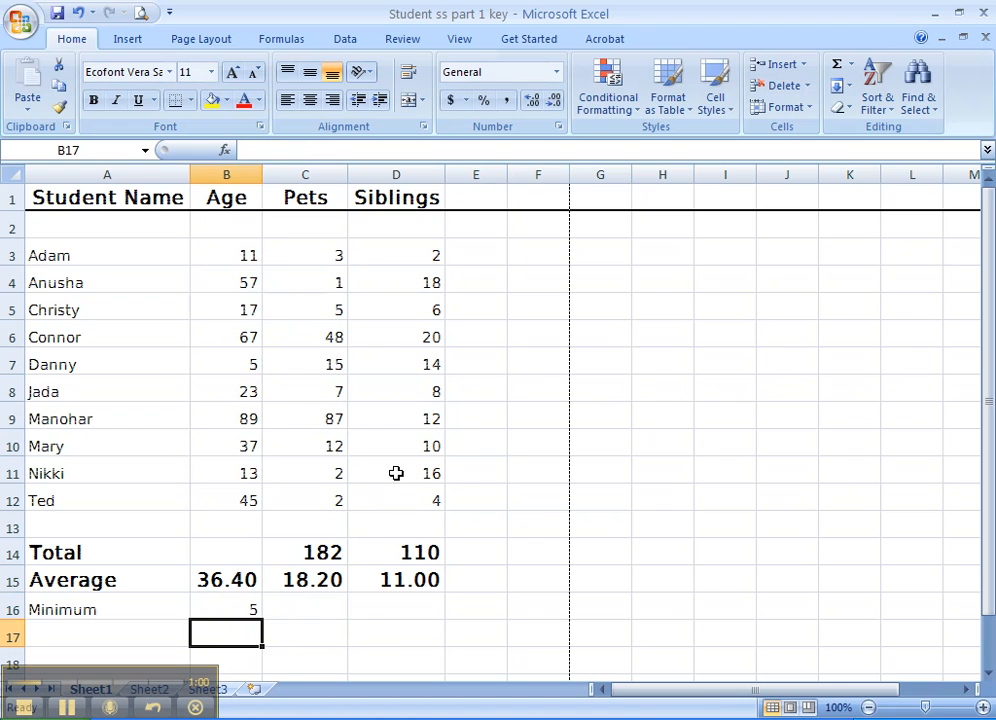
# - Calculate the minimum number of pets in C16 with the Min function over C3:C12
pyautogui.click(338, 603)
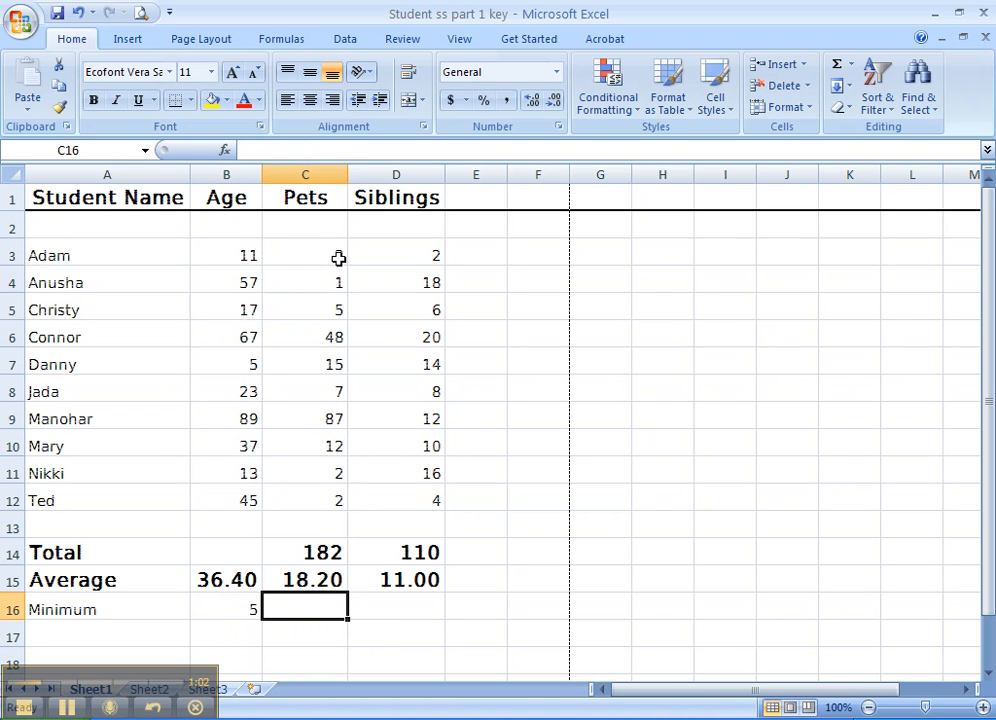
pyautogui.click(851, 66)
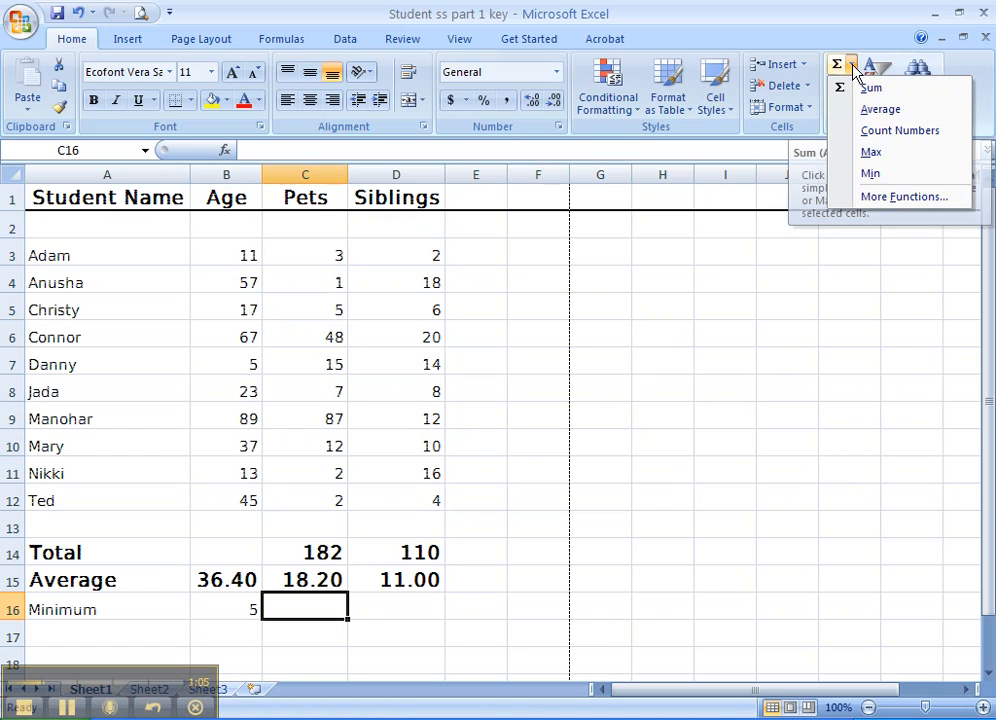
pyautogui.click(883, 175)
pyautogui.moveTo(329, 260); pyautogui.dragTo(317, 506)
pyautogui.press('Return')
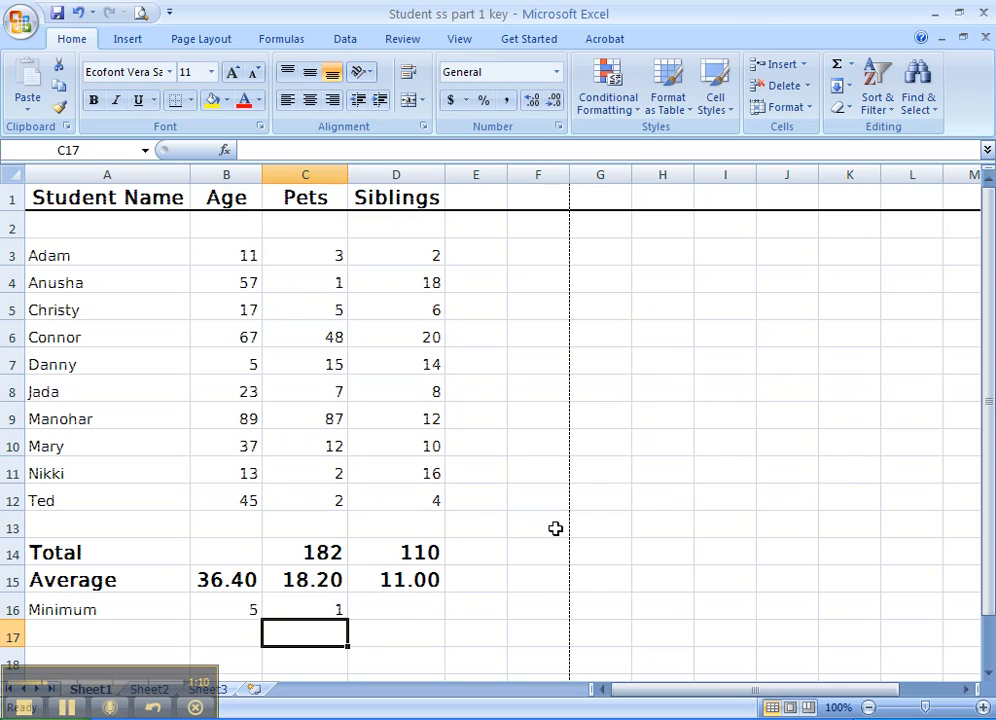
# - Calculate the minimum number of siblings in D16 with the Min function over D3:D12
pyautogui.click(408, 604)
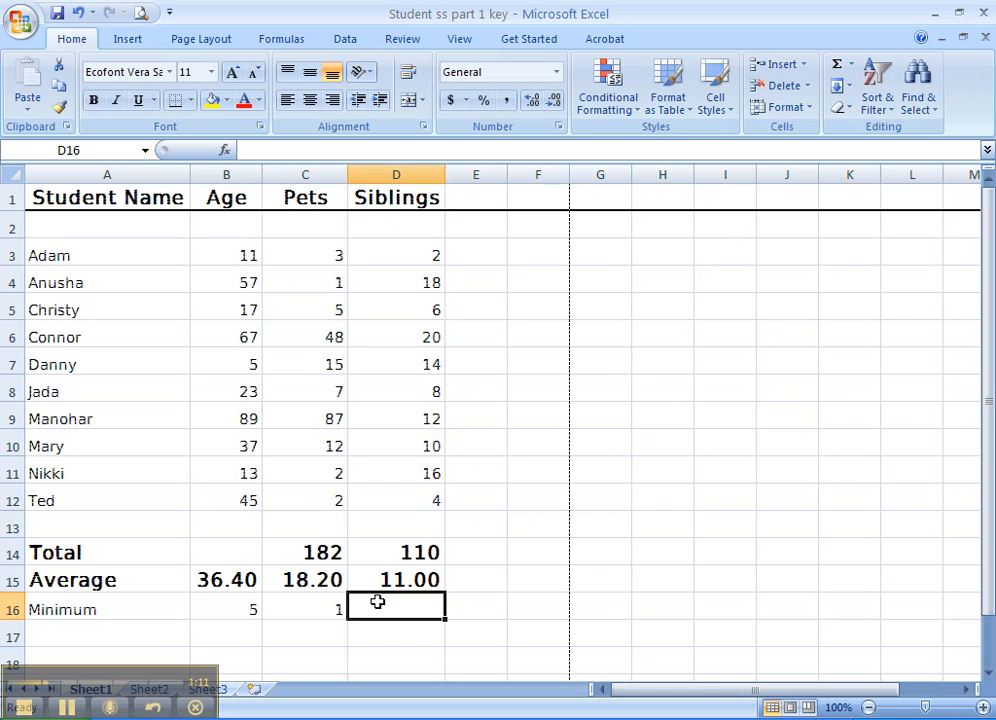
pyautogui.click(852, 65)
pyautogui.click(874, 171)
pyautogui.moveTo(422, 260); pyautogui.dragTo(407, 500)
pyautogui.press('Return')
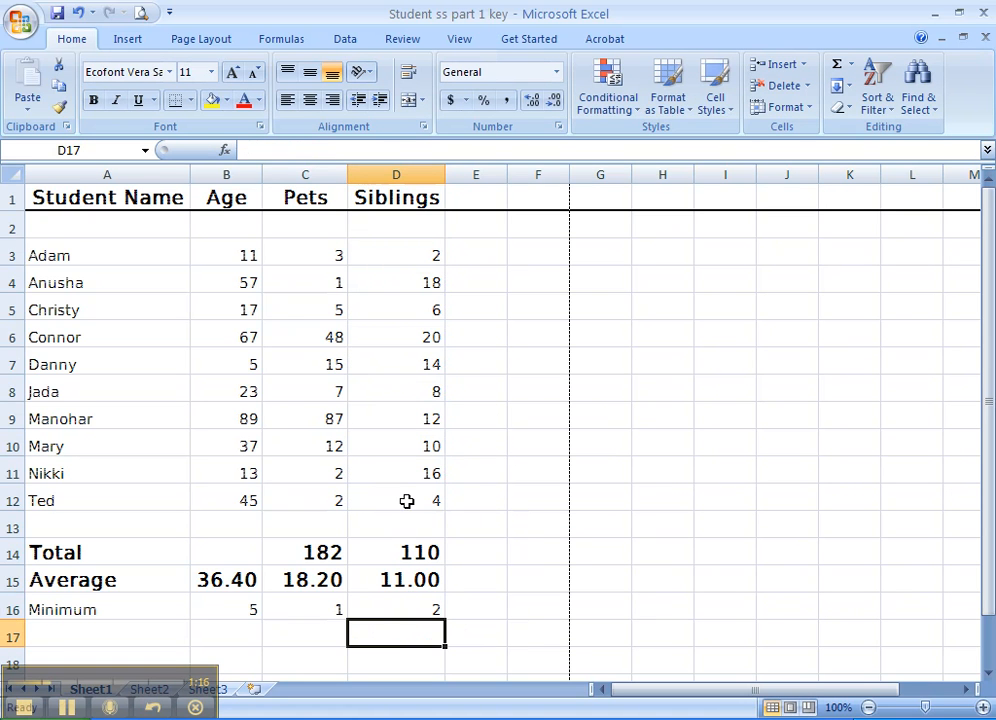
# - Enter the label "Maximum" in cell A17, directly below Minimum
pyautogui.click(69, 641)
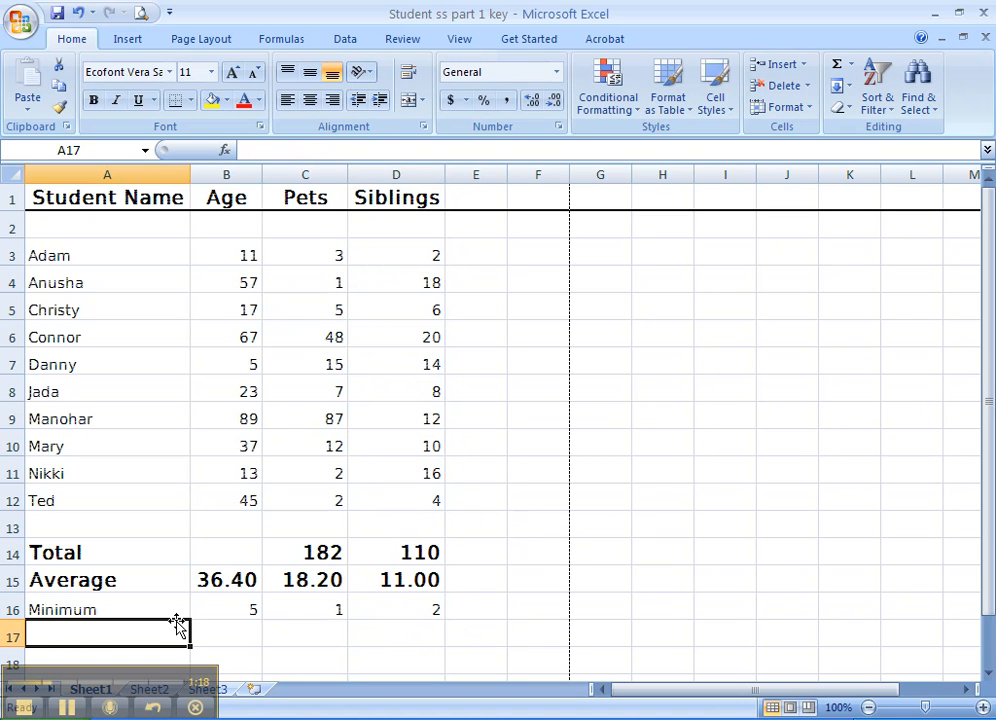
pyautogui.write('Max')
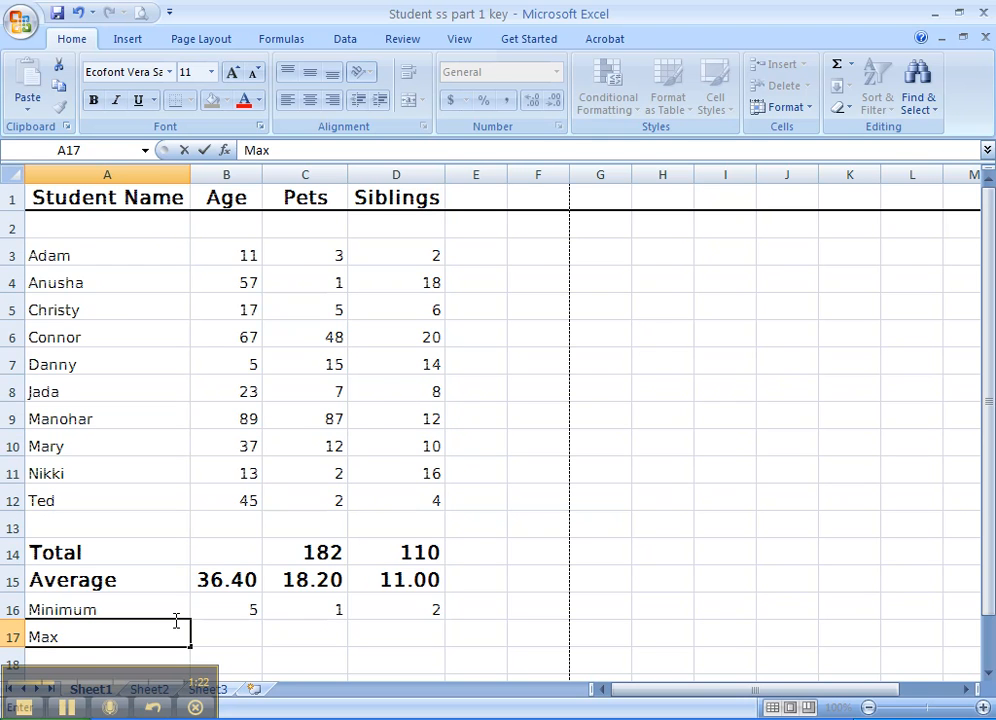
pyautogui.write('cimum')
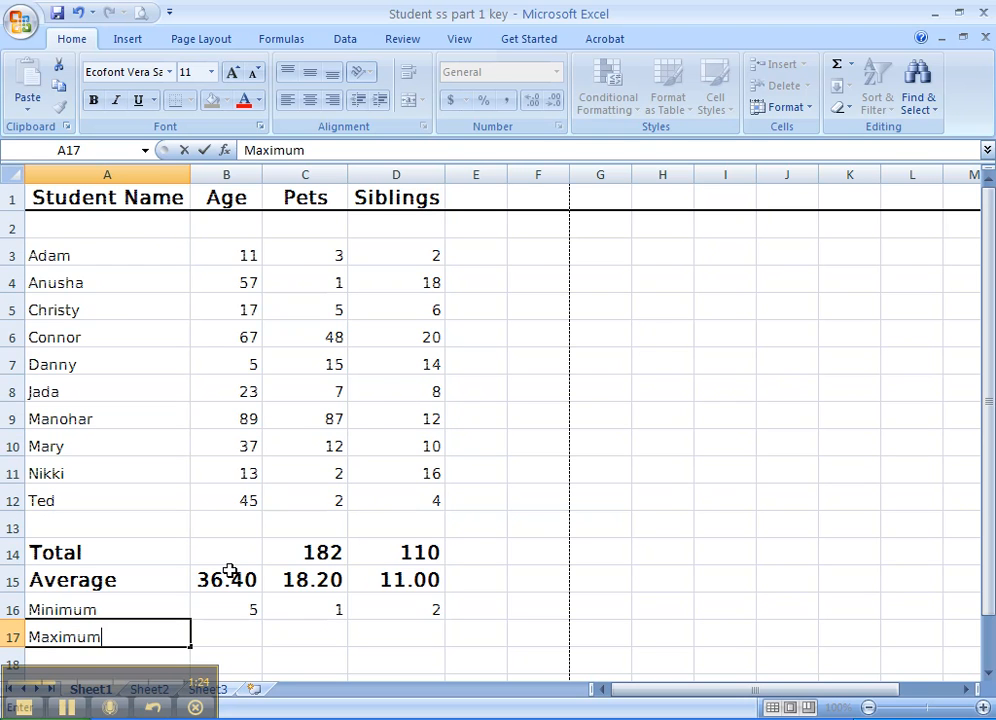
# - Calculate the maximum age in B17 with the Max function over B3:B12
pyautogui.click(238, 632)
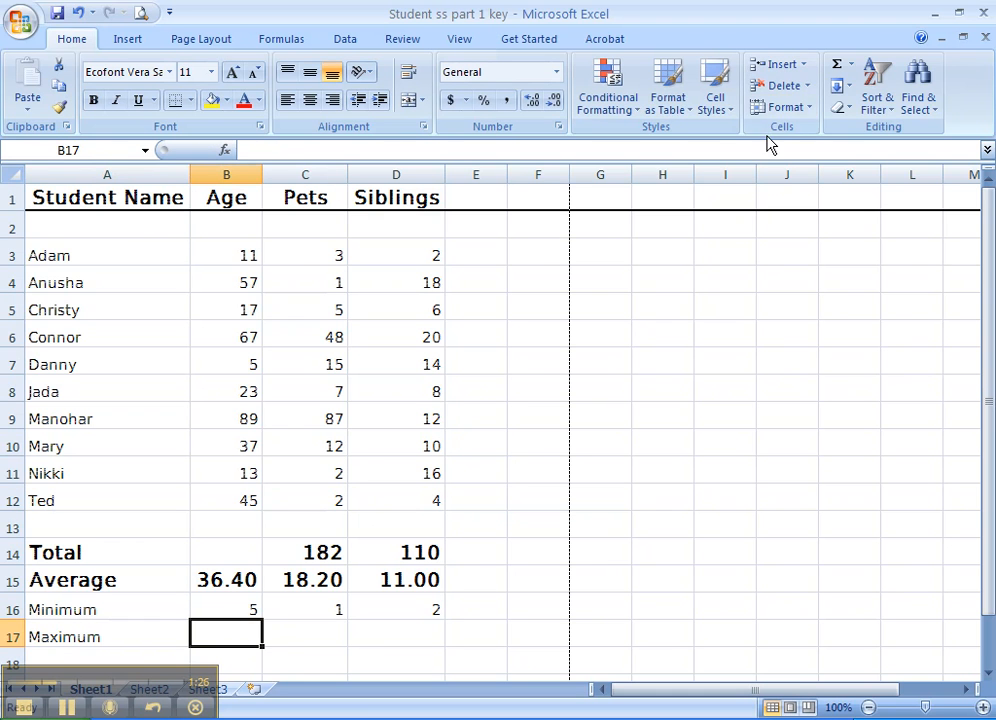
pyautogui.click(850, 65)
pyautogui.click(873, 155)
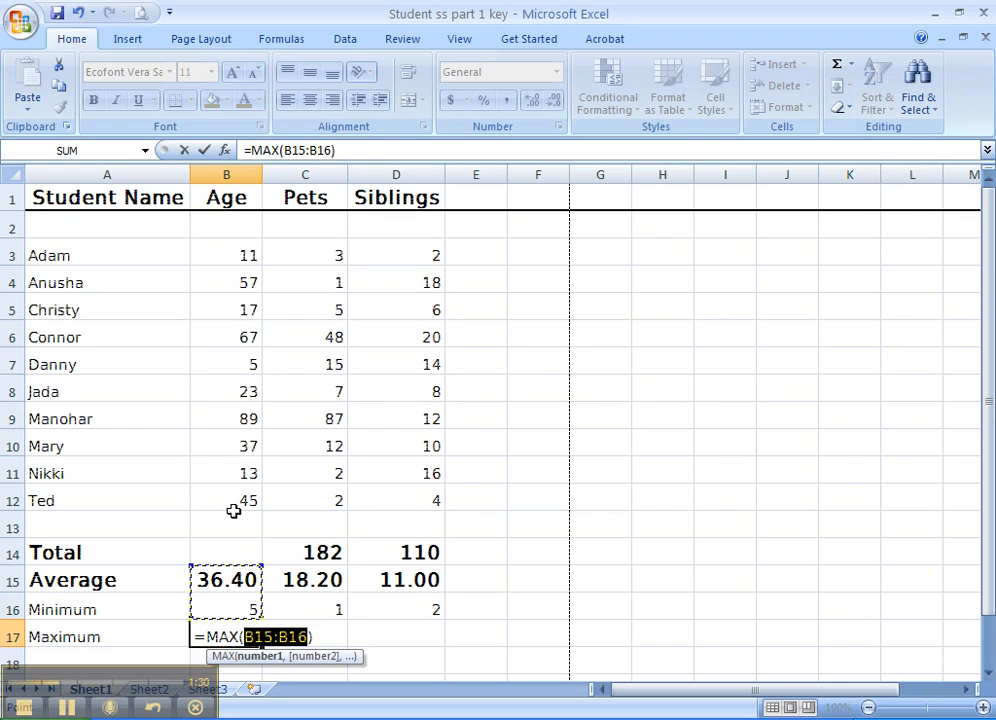
pyautogui.moveTo(233, 500); pyautogui.dragTo(230, 252)
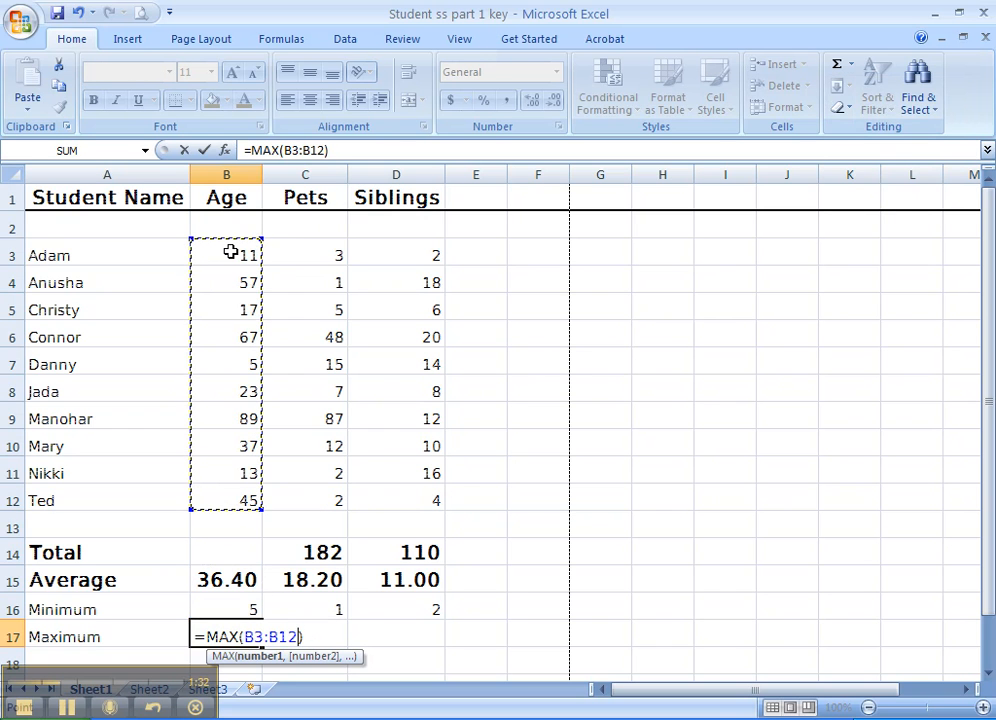
pyautogui.press('Return')
# - Fill the maximum formula from B17 across to the Pets and Siblings columns, C17:D17
pyautogui.click(301, 628)
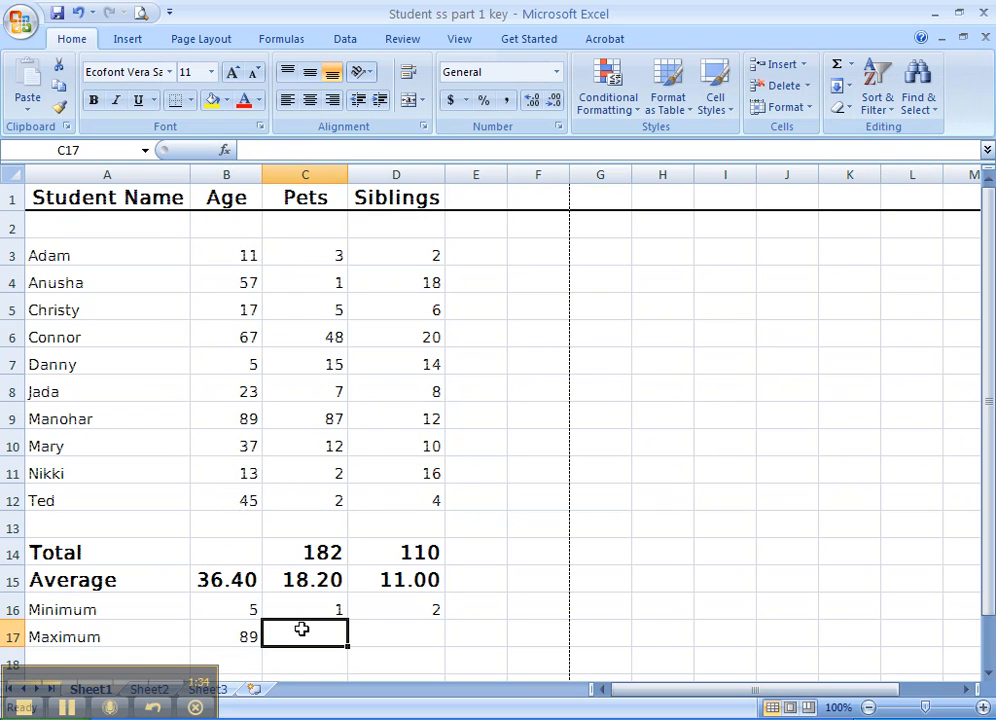
pyautogui.click(253, 631)
pyautogui.moveTo(262, 645); pyautogui.dragTo(440, 648)
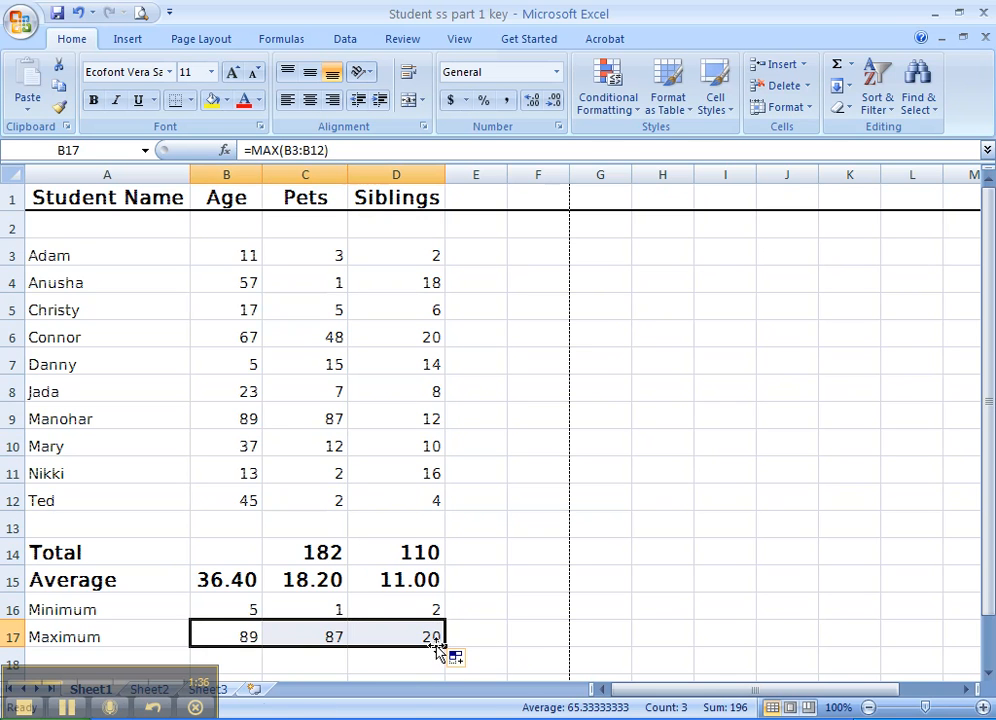
pyautogui.click(400, 632)
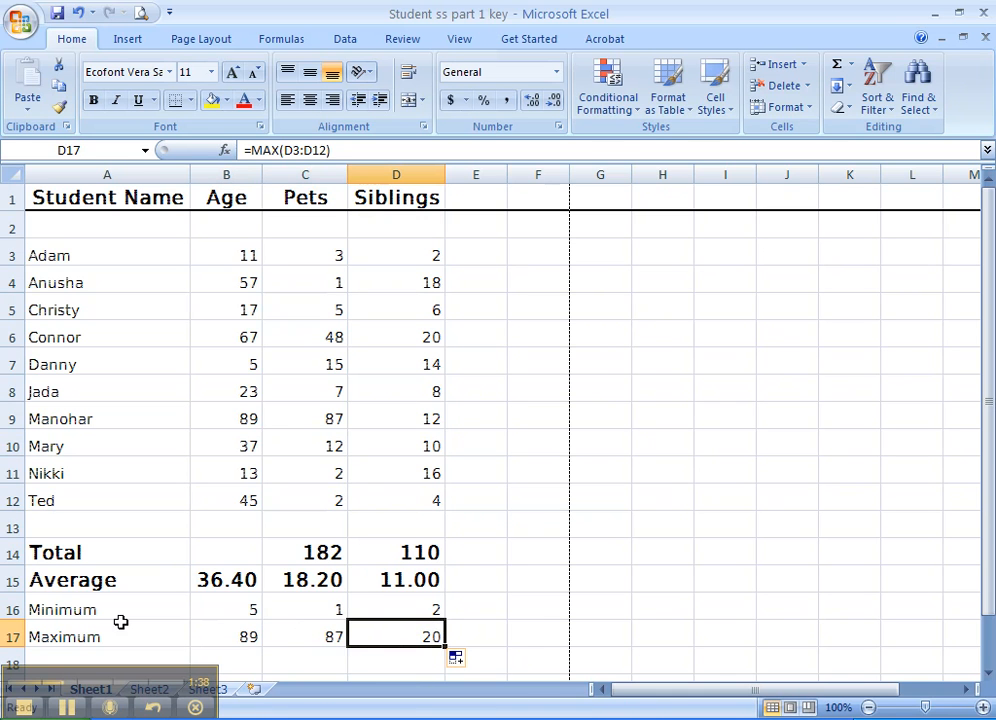
# - Copy the formatting of the Average label in A15 onto the Minimum and Maximum rows, A16:D17
pyautogui.moveTo(92, 607); pyautogui.dragTo(402, 627)
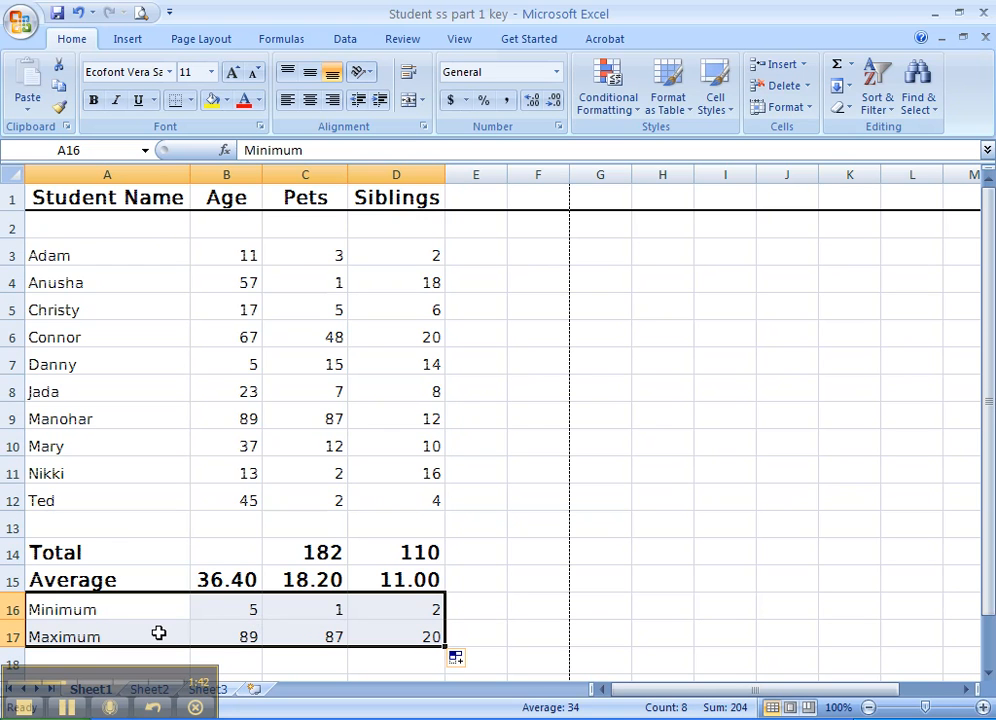
pyautogui.click(118, 574)
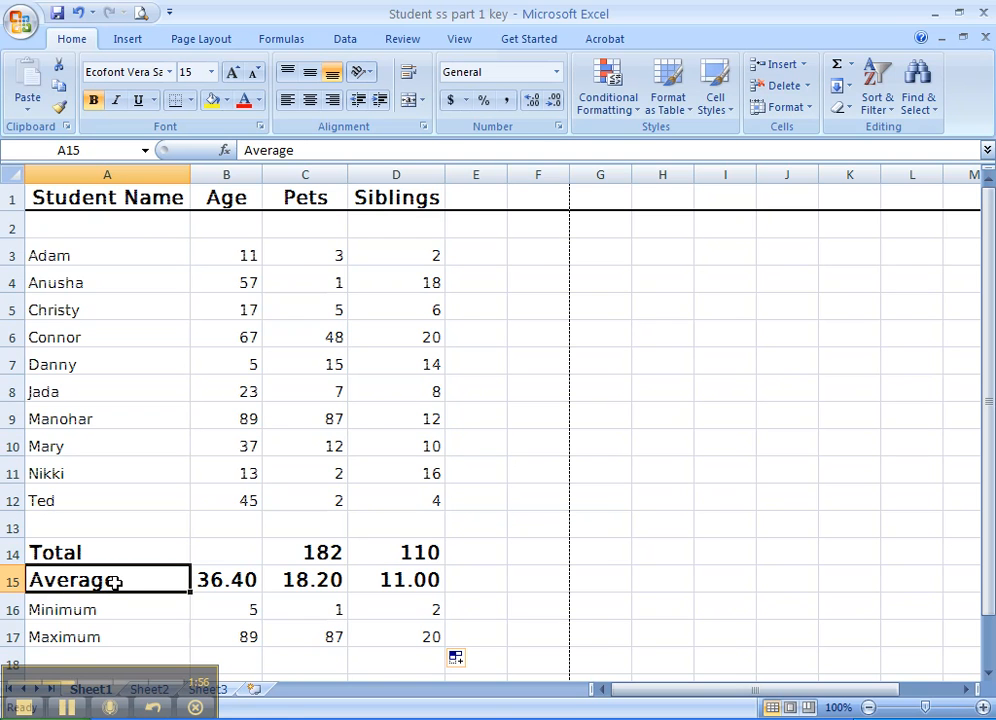
pyautogui.click(59, 107)
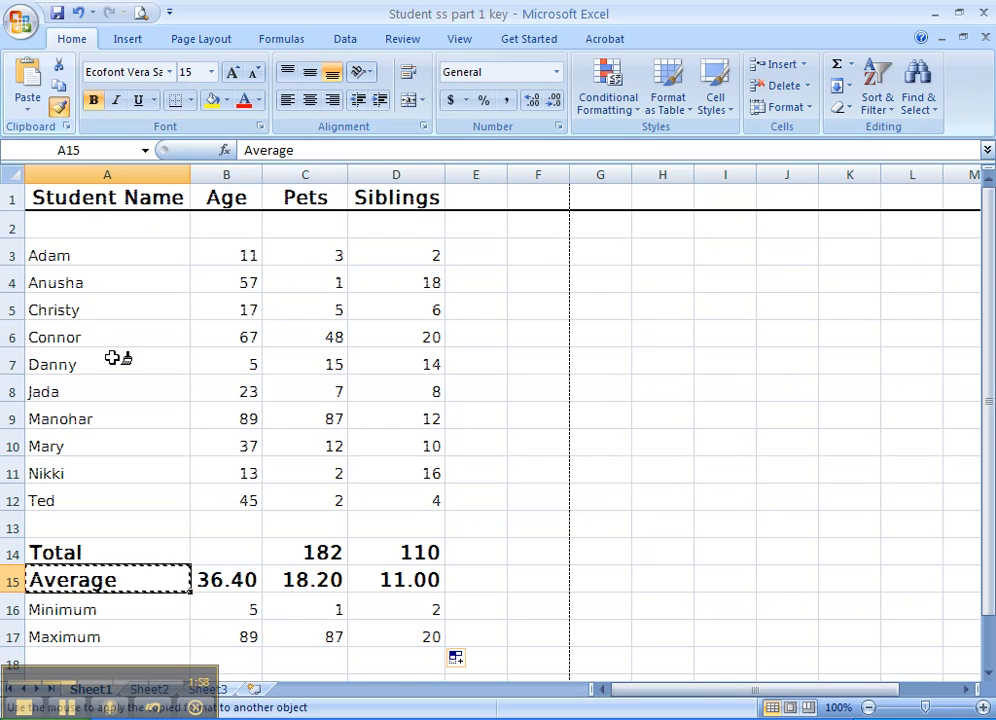
pyautogui.moveTo(103, 609)
pyautogui.mouseDown()
pyautogui.moveTo(256, 607)
pyautogui.moveTo(396, 645)
pyautogui.mouseUp()
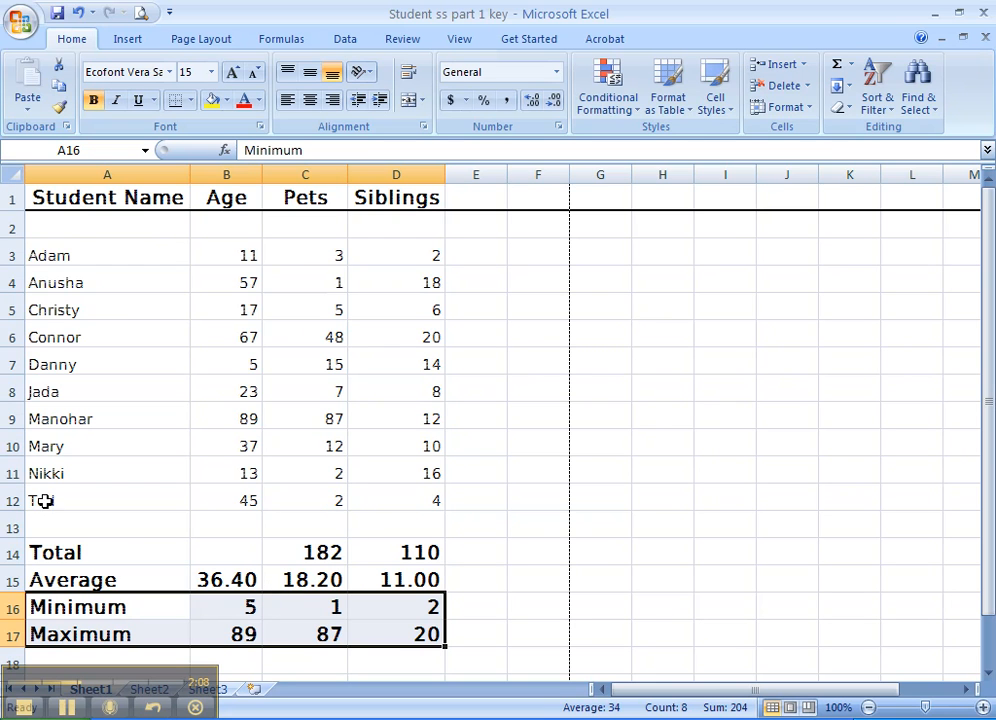
# - Insert a 2-D clustered column chart from header row 1 and student rows 3 to 12, and move it below the Maximum row
pyautogui.click(11, 199)
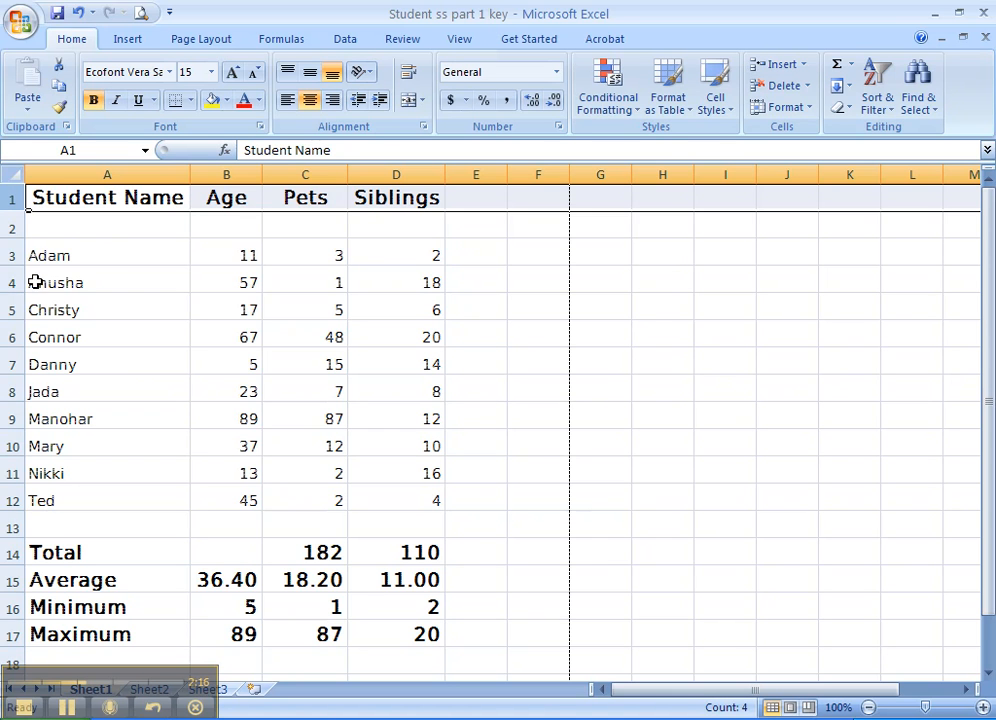
pyautogui.click(13, 252)
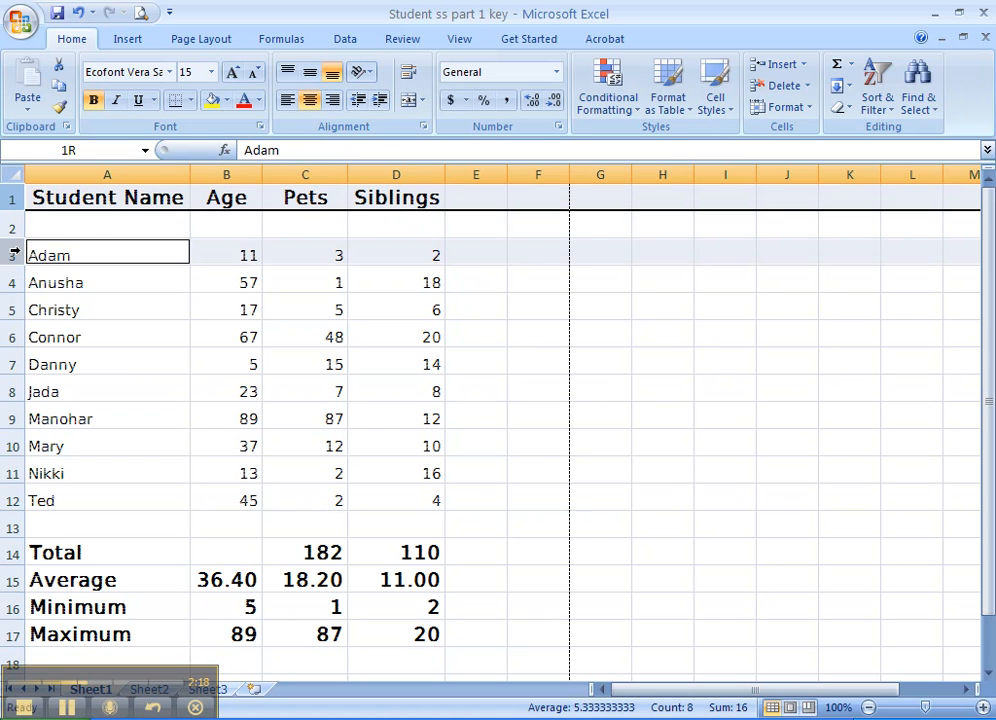
pyautogui.moveTo(13, 252); pyautogui.dragTo(11, 500)
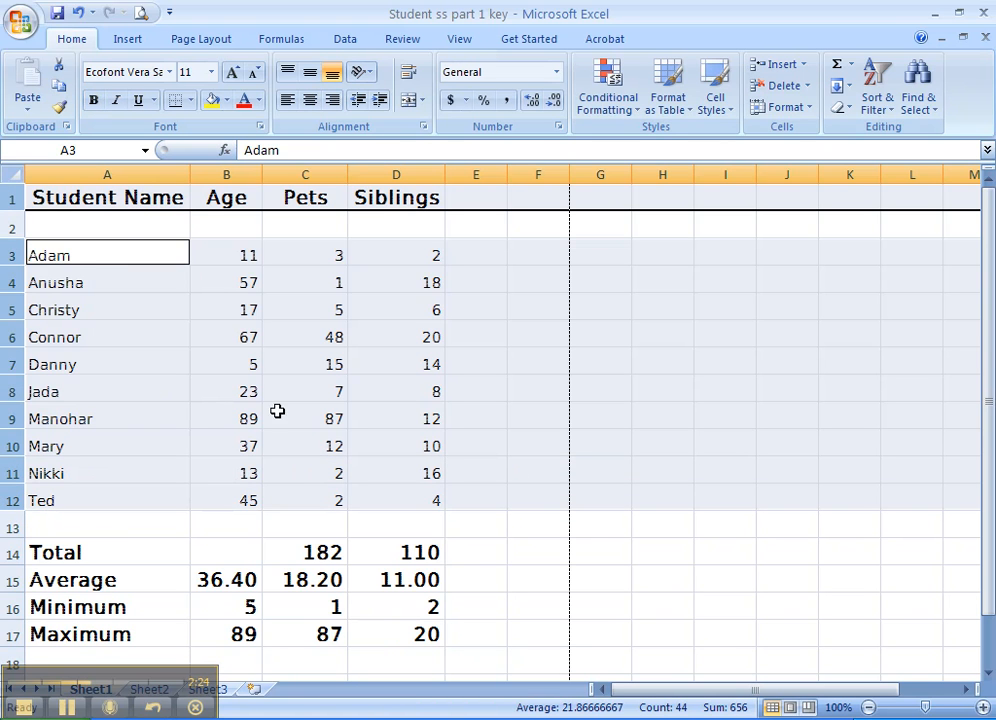
pyautogui.click(140, 40)
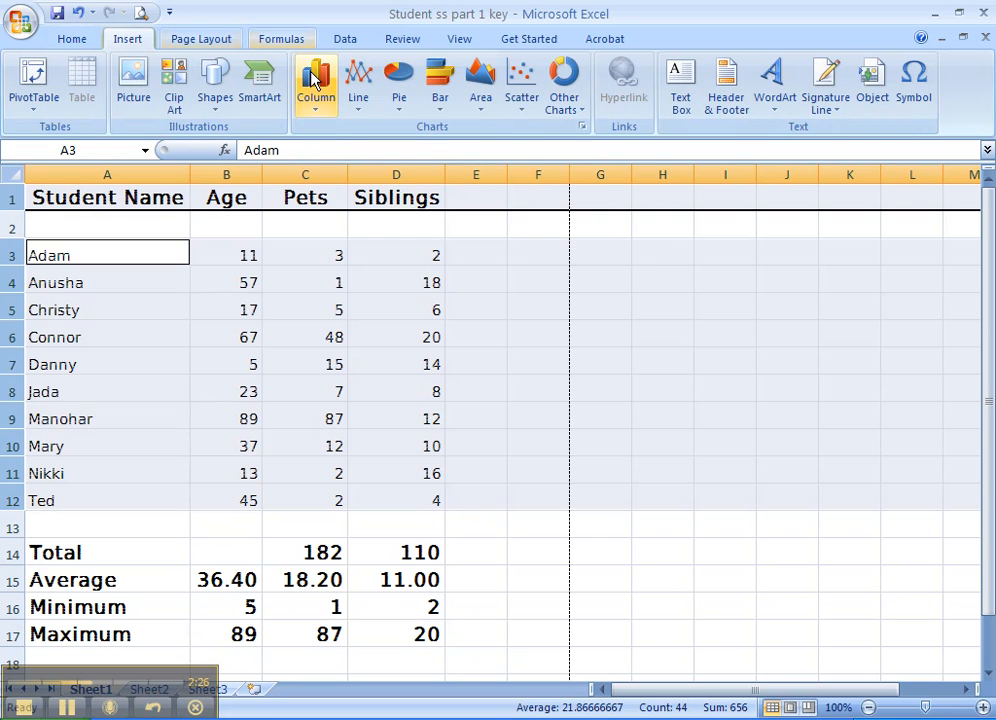
pyautogui.click(313, 110)
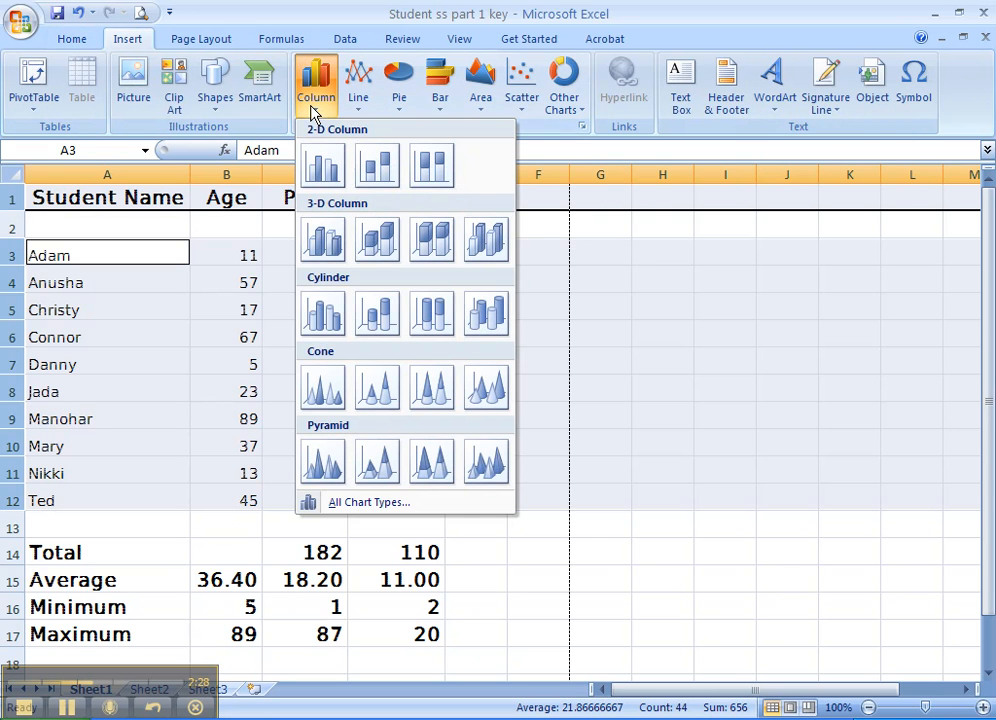
pyautogui.click(325, 172)
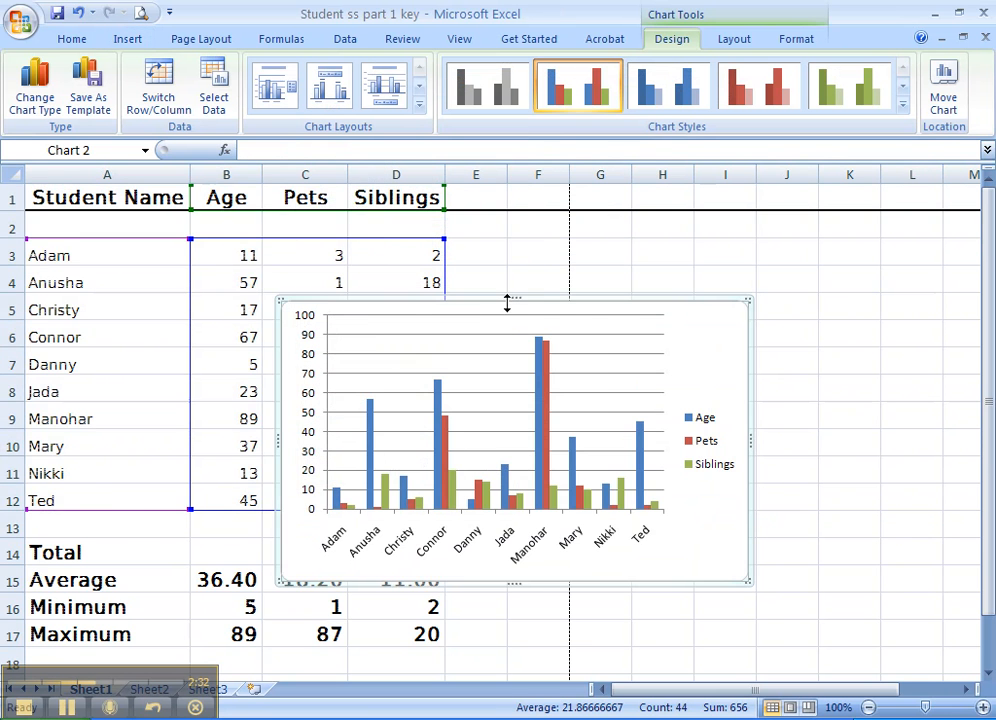
pyautogui.scroll(-1, 509, 302)
pyautogui.moveTo(570, 503); pyautogui.dragTo(329, 558)
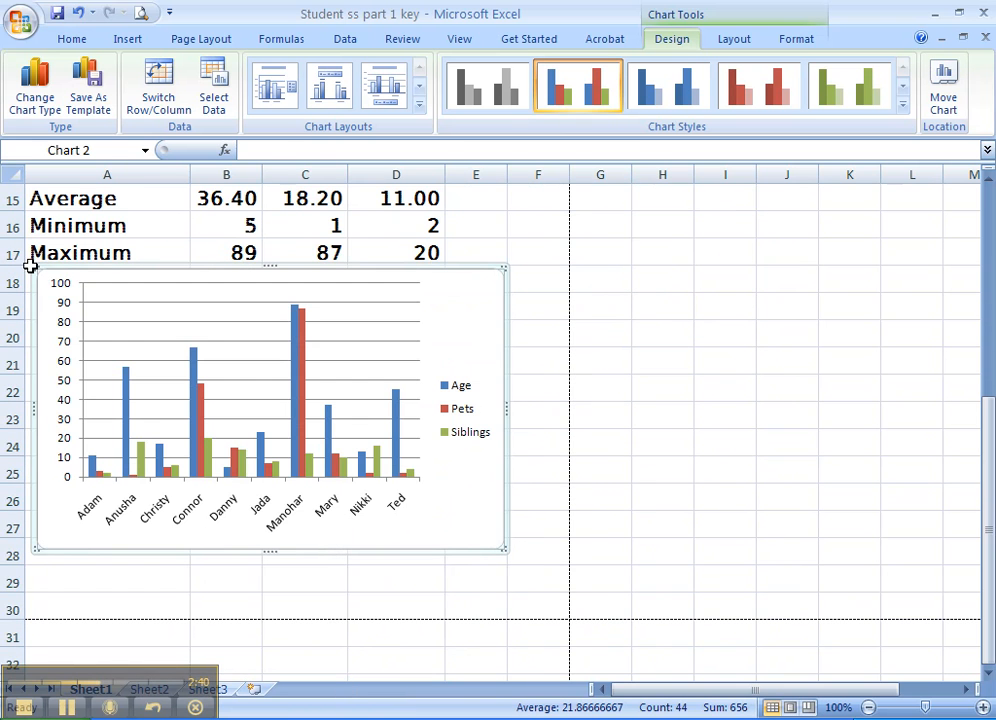
# - Shorten the chart so its lower edge ends at row 27, and add a chart title displayed above the plot
pyautogui.moveTo(270, 551); pyautogui.dragTo(270, 533)
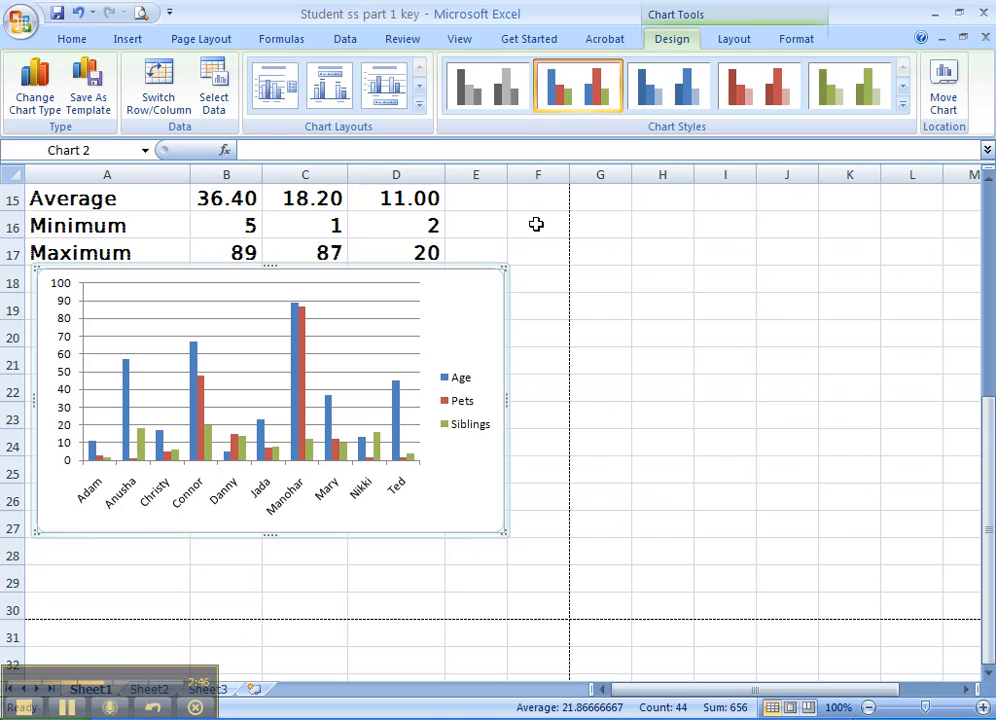
pyautogui.click(733, 40)
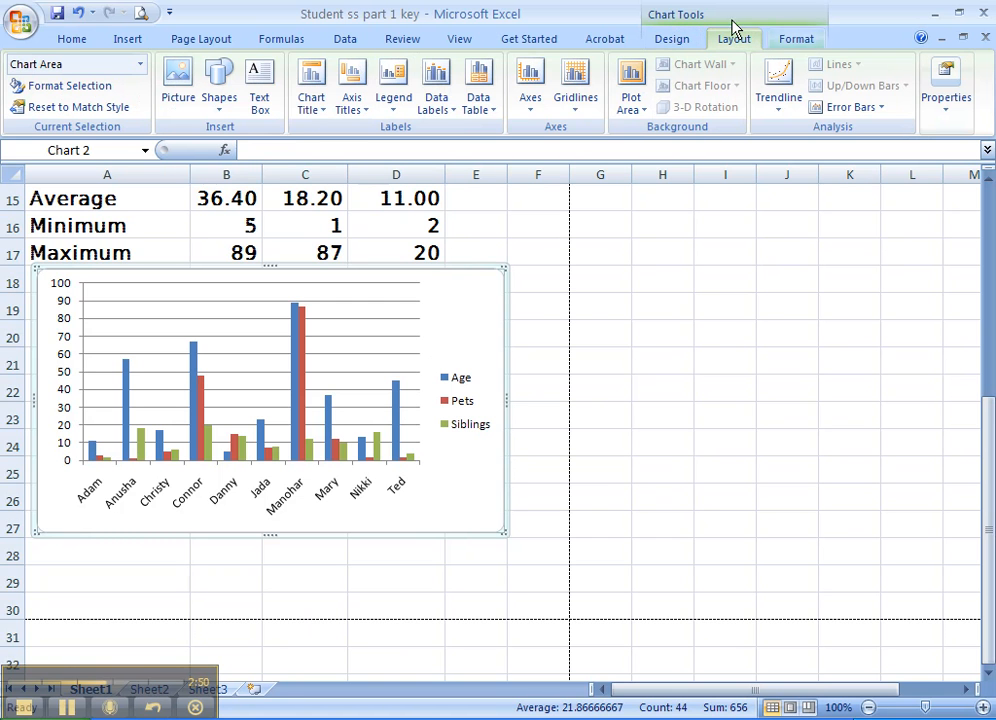
pyautogui.click(323, 110)
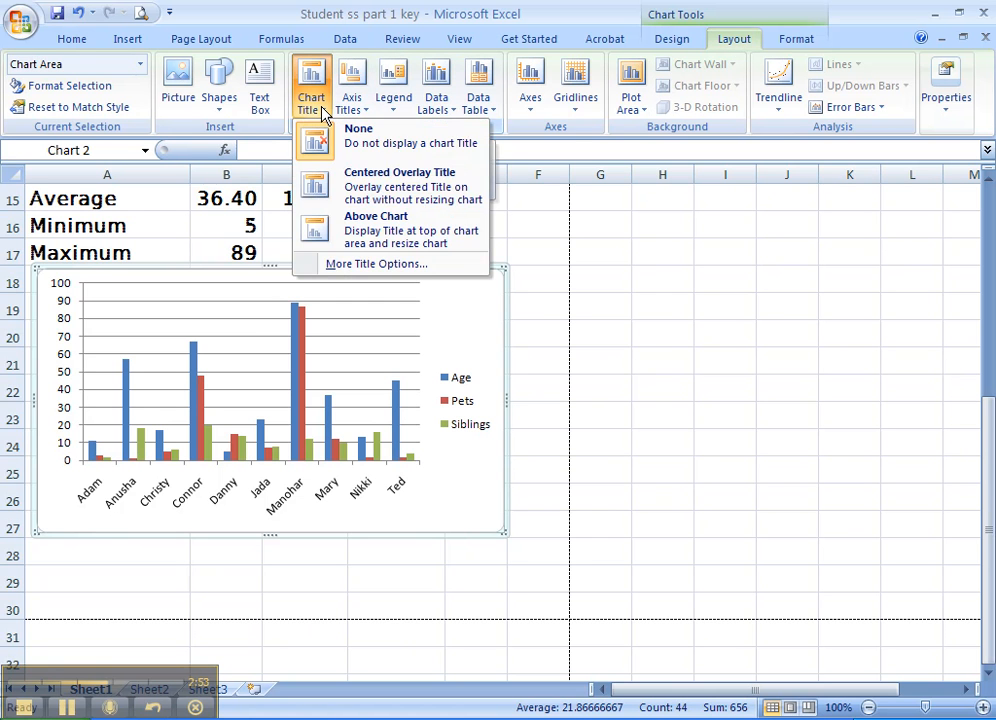
pyautogui.click(340, 188)
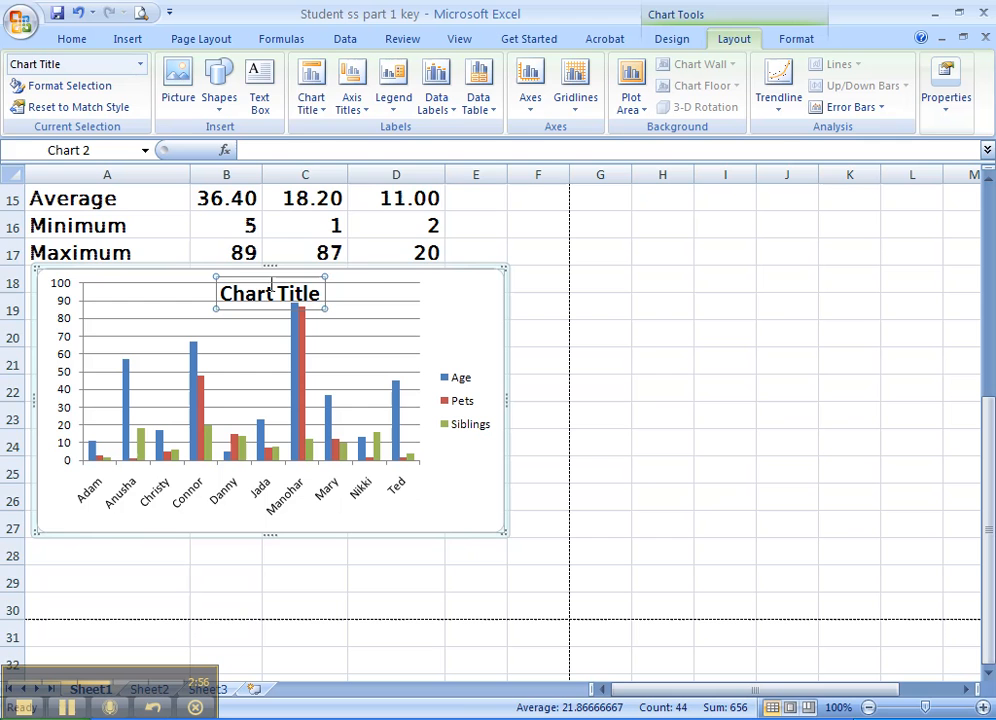
pyautogui.click(311, 104)
pyautogui.click(373, 232)
# - Replace the placeholder chart title with "Student Data Comparison"
pyautogui.click(292, 292)
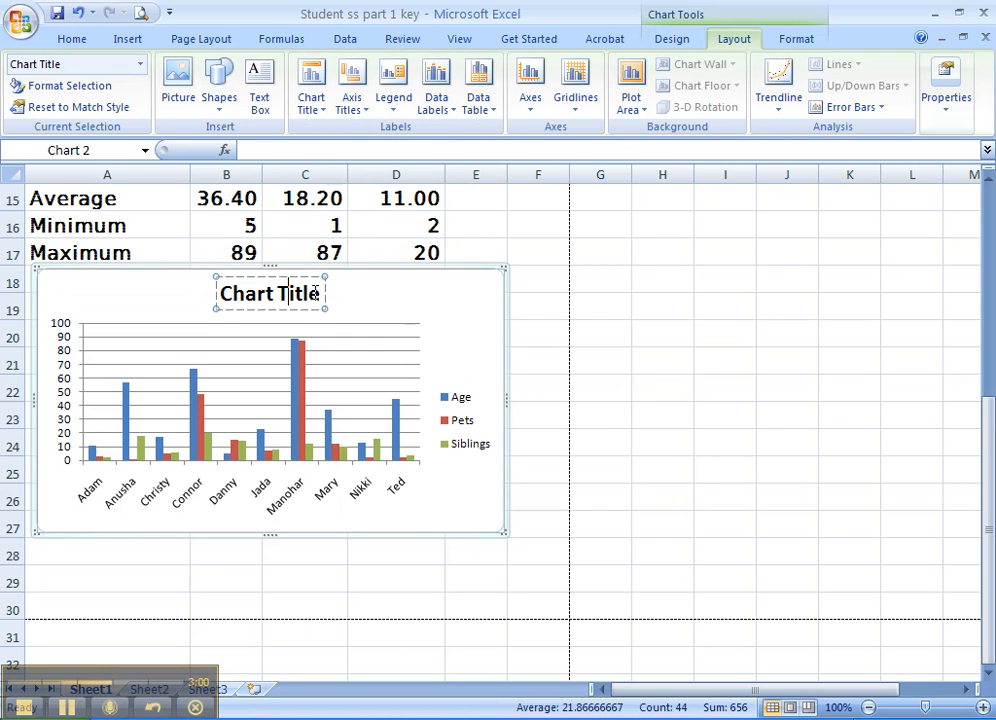
pyautogui.moveTo(318, 291); pyautogui.dragTo(229, 296)
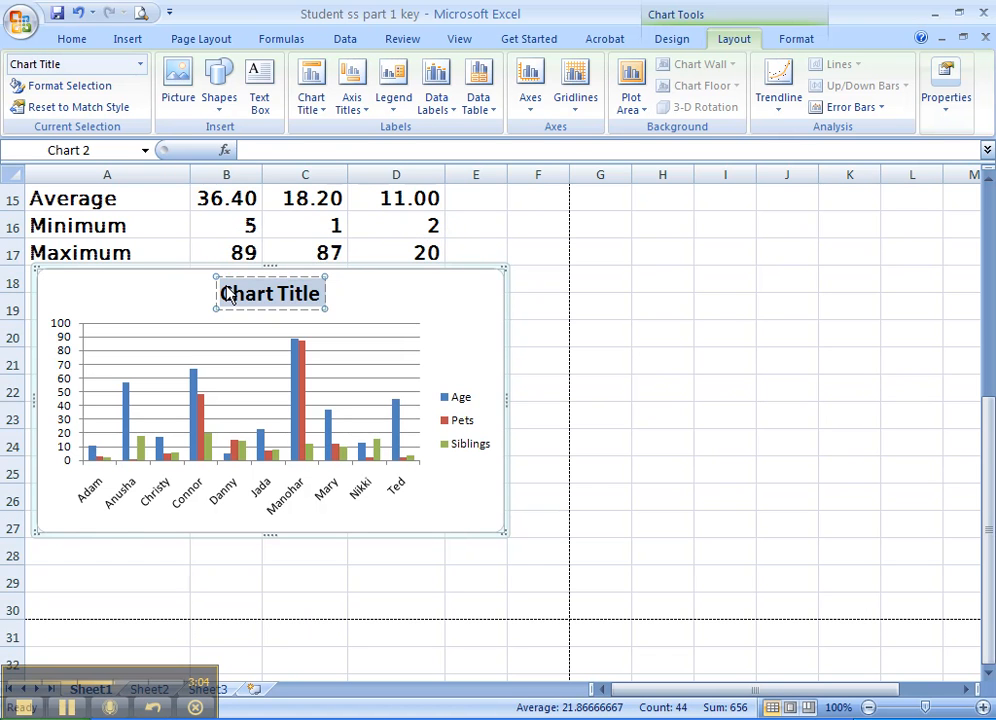
pyautogui.write('Student Data Compariosn')
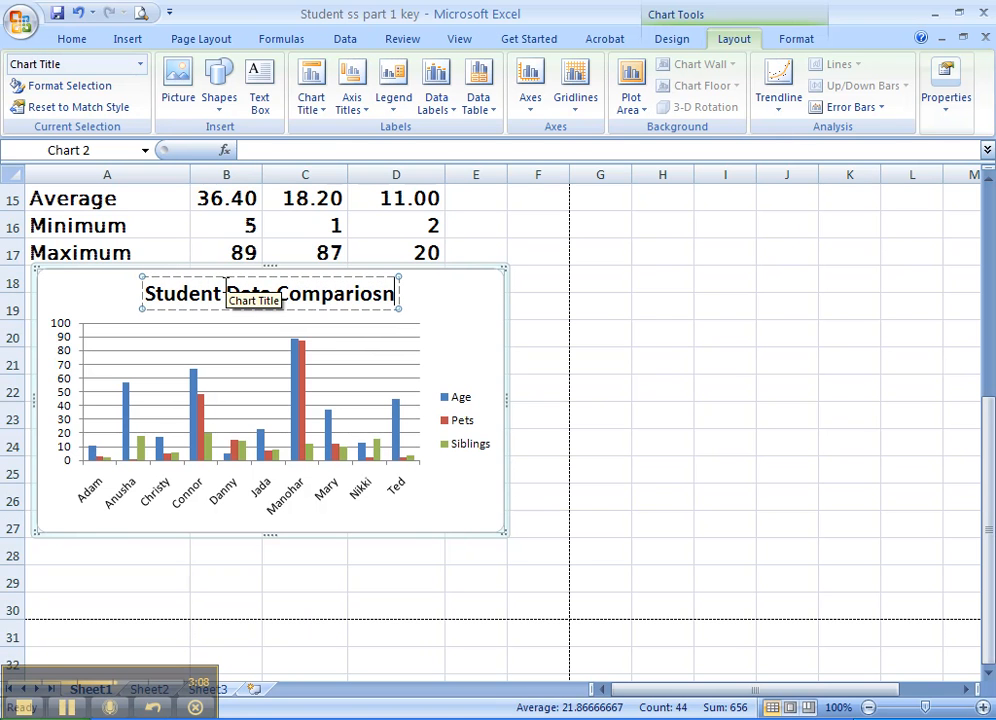
pyautogui.click(382, 295)
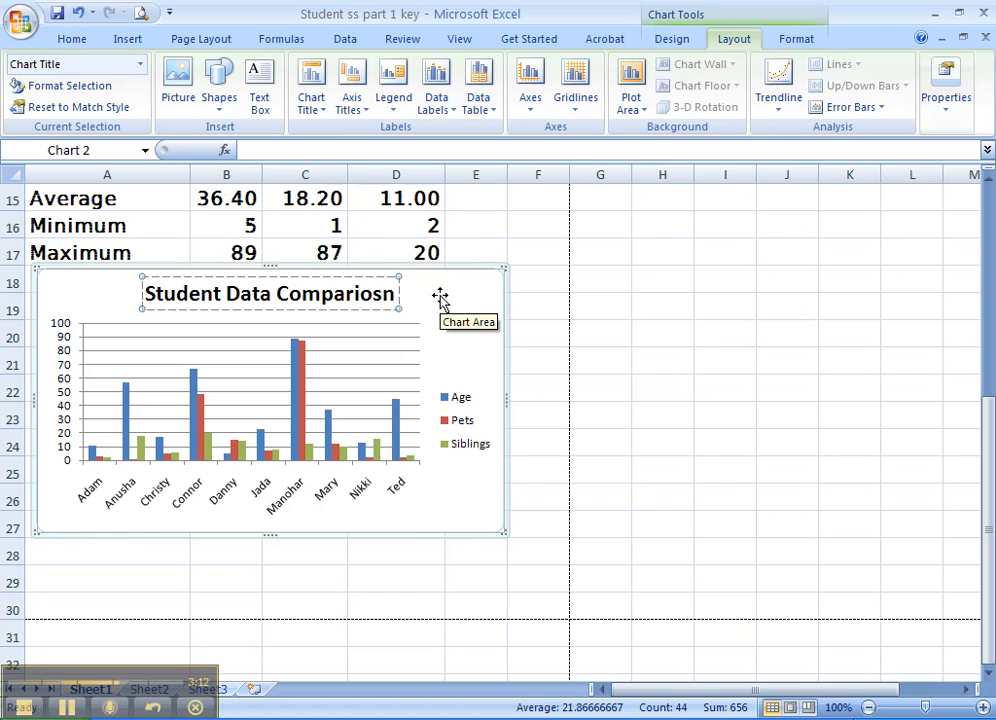
pyautogui.press('BackSpace')
pyautogui.press('BackSpace')
pyautogui.write('so')
pyautogui.click(440, 299)
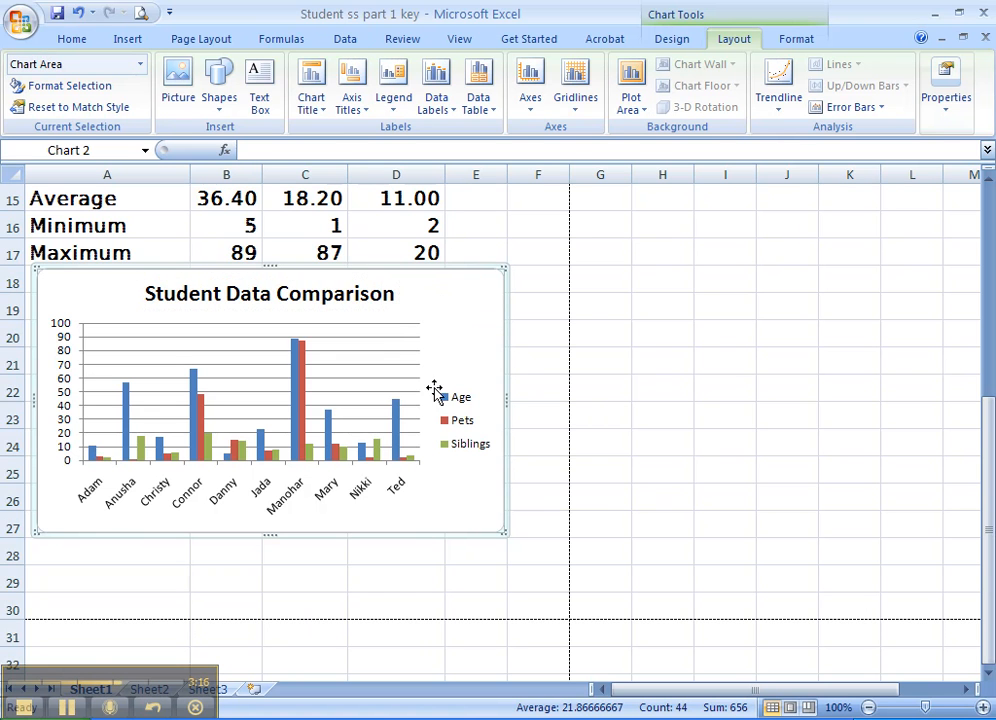
pyautogui.click(68, 555)
pyautogui.press('Down')
pyautogui.press('Down')
pyautogui.press('Up')
pyautogui.press('Up')
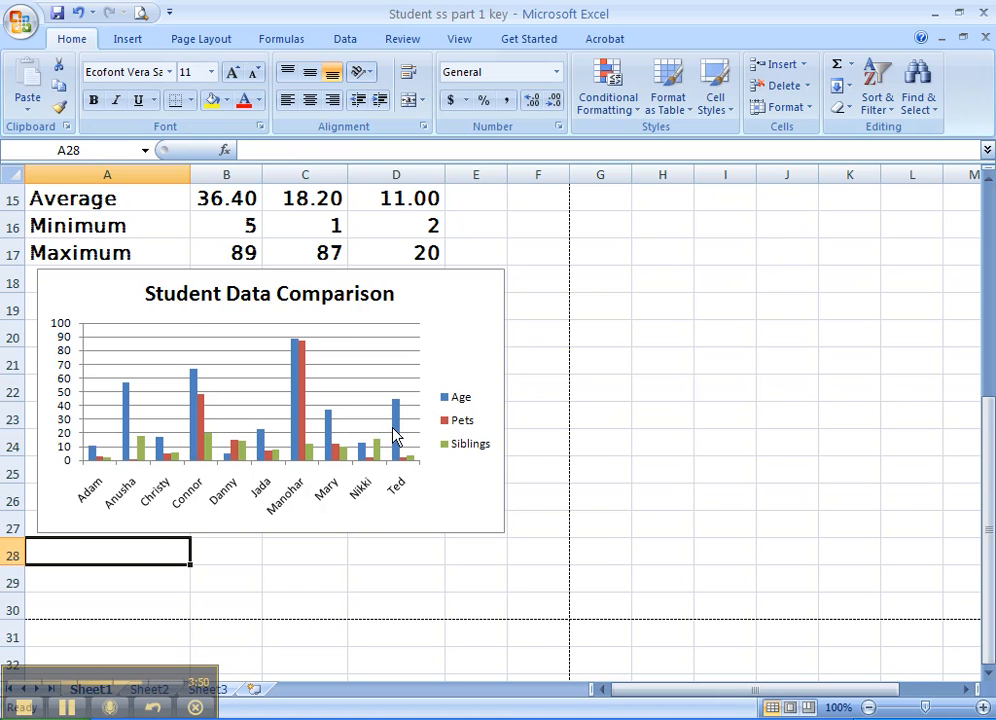
pyautogui.scroll(2, 405, 445)
pyautogui.scroll(-4, 391, 428)
pyautogui.scroll(1, 391, 428)
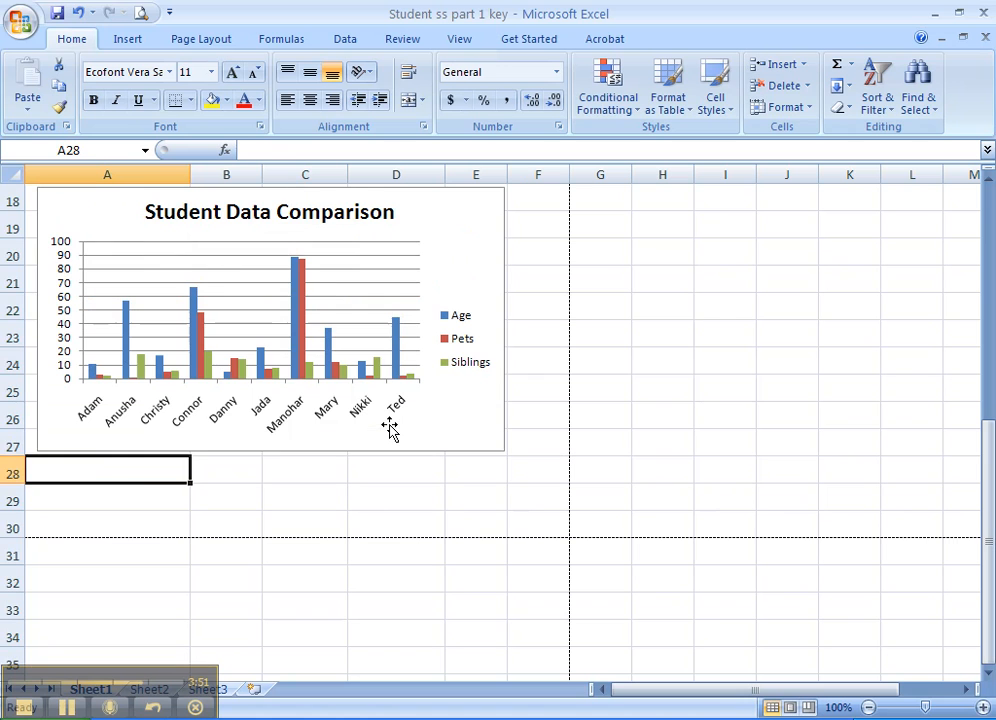
pyautogui.click(138, 491)
pyautogui.click(140, 529)
pyautogui.click(142, 467)
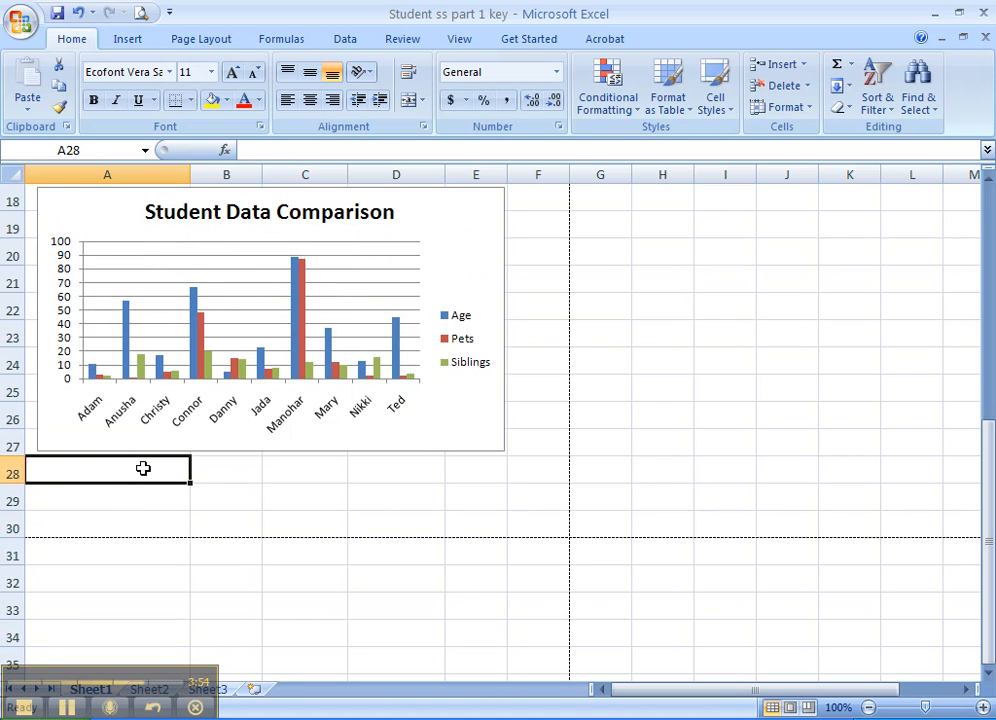
pyautogui.click(125, 503)
pyautogui.click(136, 529)
pyautogui.click(122, 504)
pyautogui.click(122, 529)
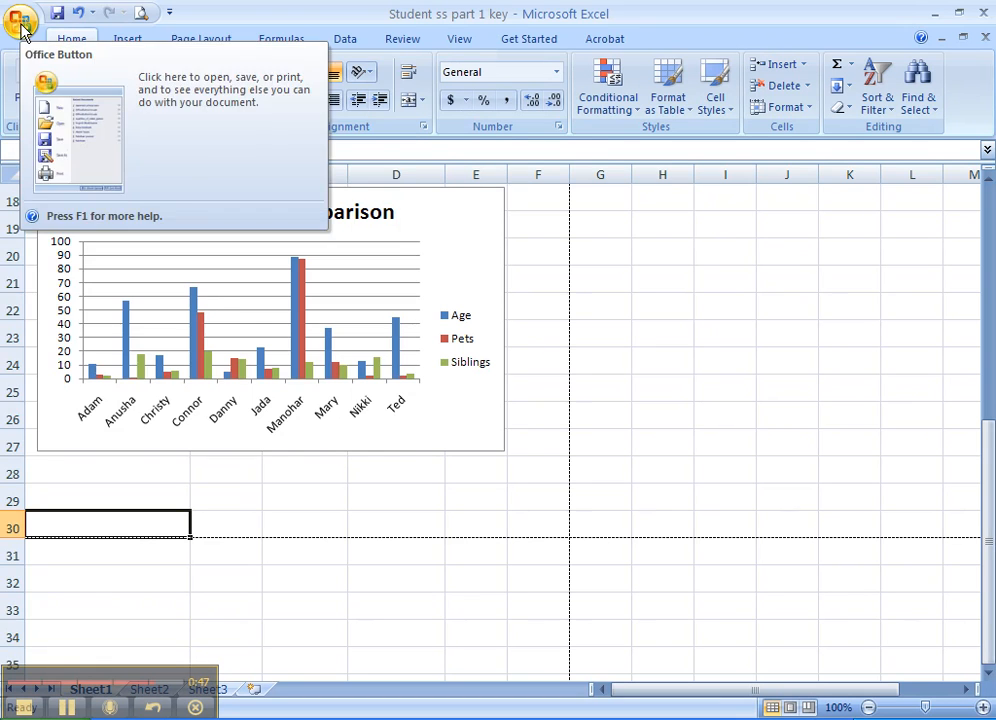
# - Check the page layout of the student table and chart in Print Preview, and return to the worksheet
pyautogui.click(22, 28)
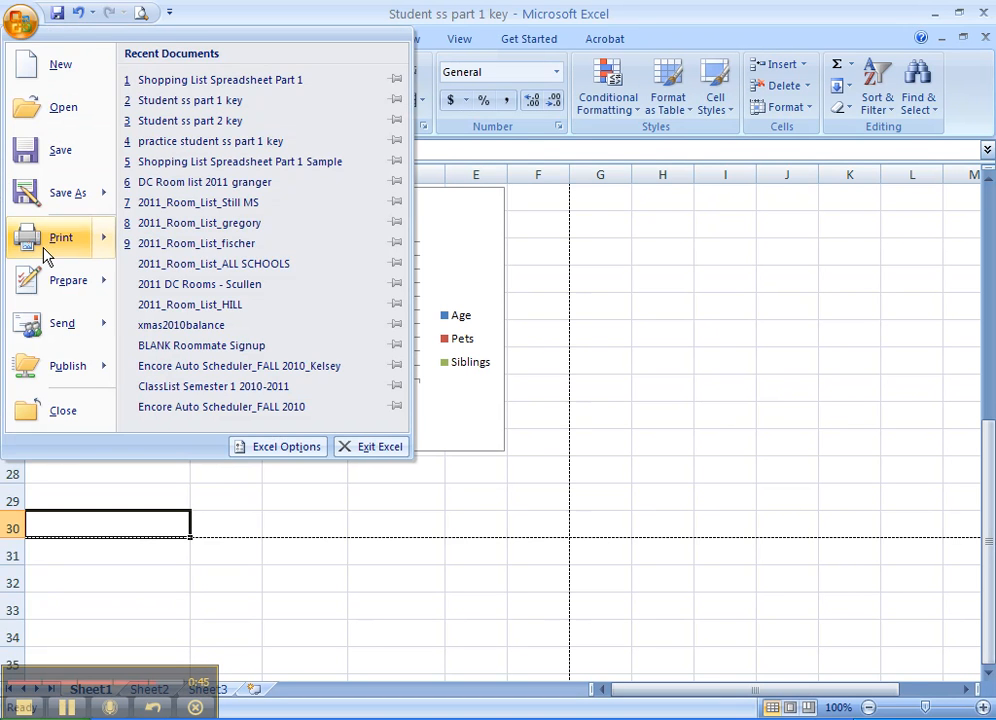
pyautogui.moveTo(44, 250)
pyautogui.click(187, 192)
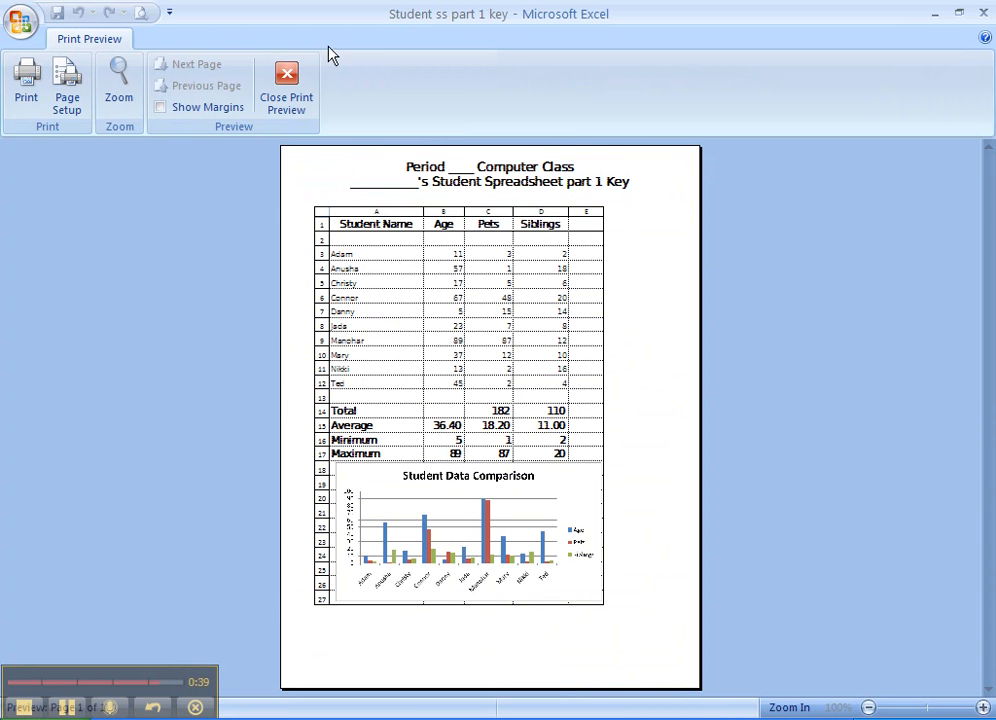
pyautogui.click(286, 86)
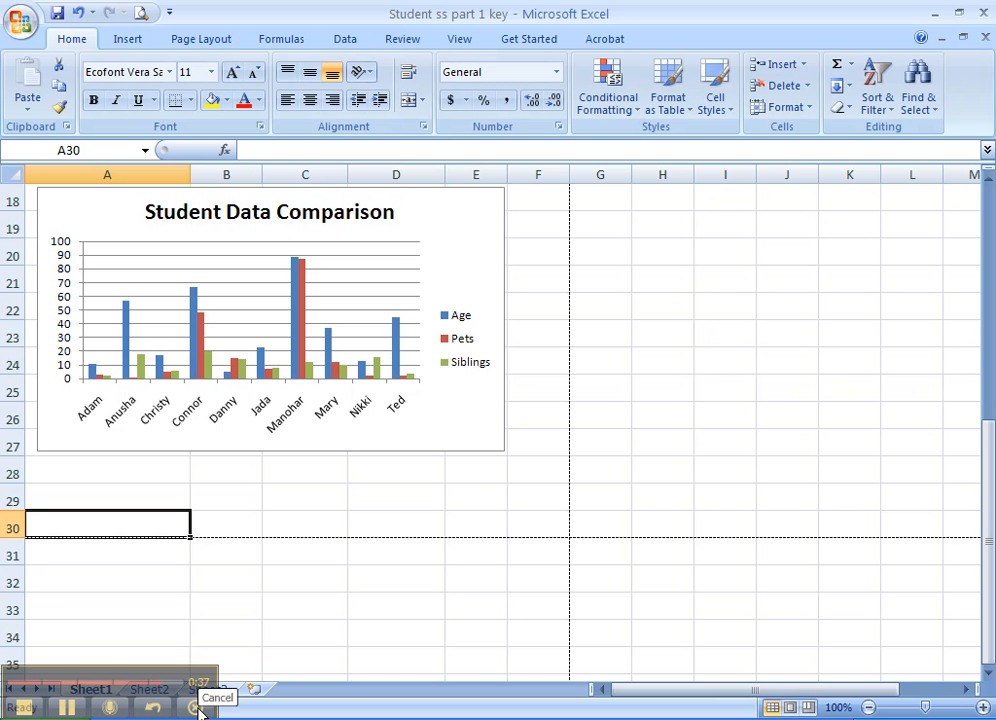